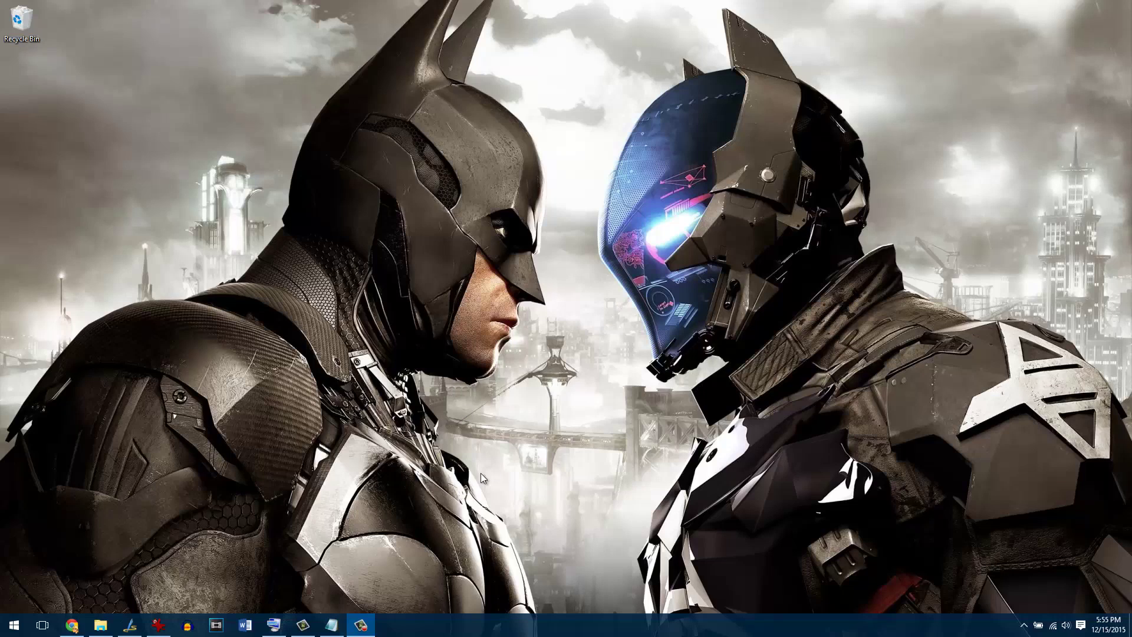
Open the Pictures library in File Explorer and try selecting the three photos
{"action": "left_click", "coordinate": [110, 626]}
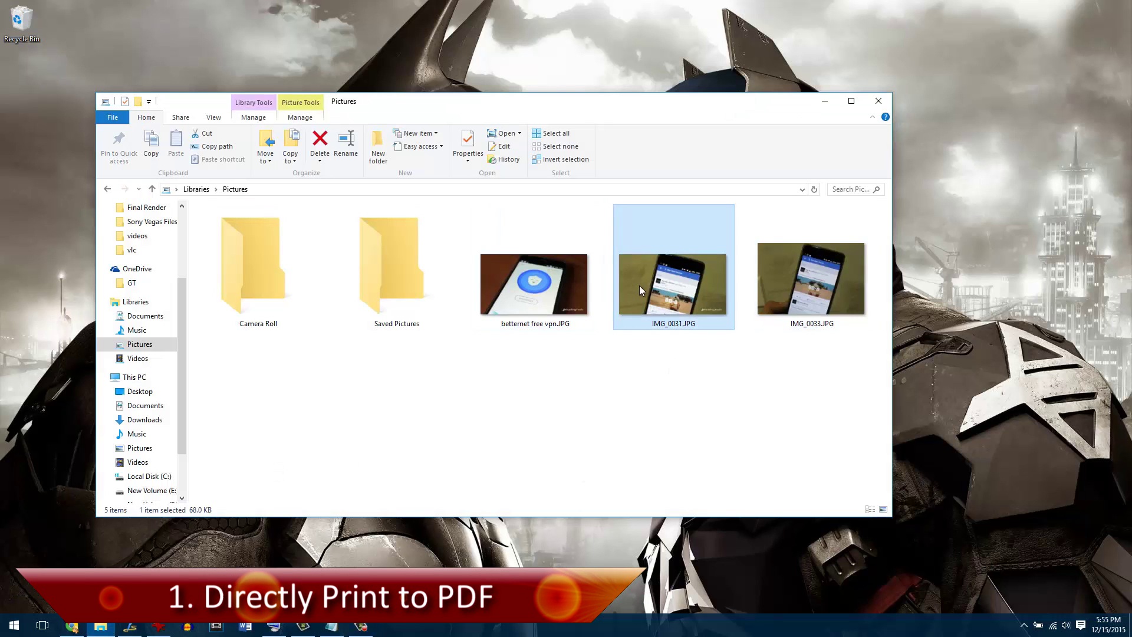
{"action": "left_click", "coordinate": [775, 299]}
{"action": "left_click_drag", "start_coordinate": [509, 360], "coordinate": [808, 271]}
{"action": "left_click", "coordinate": [553, 420]}
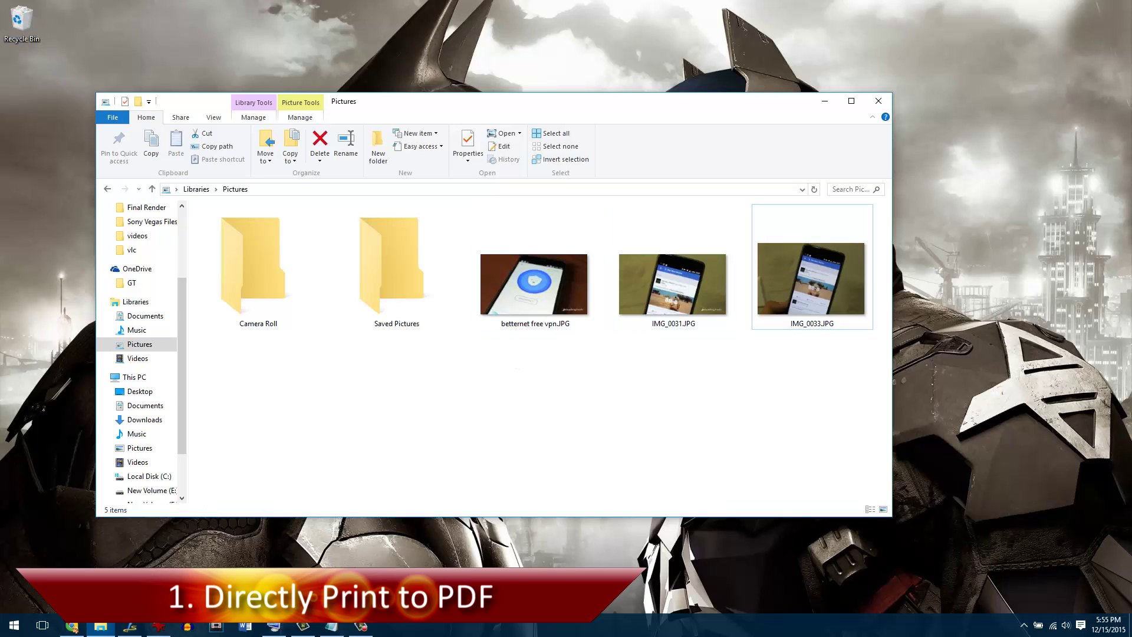
Move the Print to PDF note aside, reselect all three photos and show their actions menu
{"action": "key", "text": "alt+Tab"}
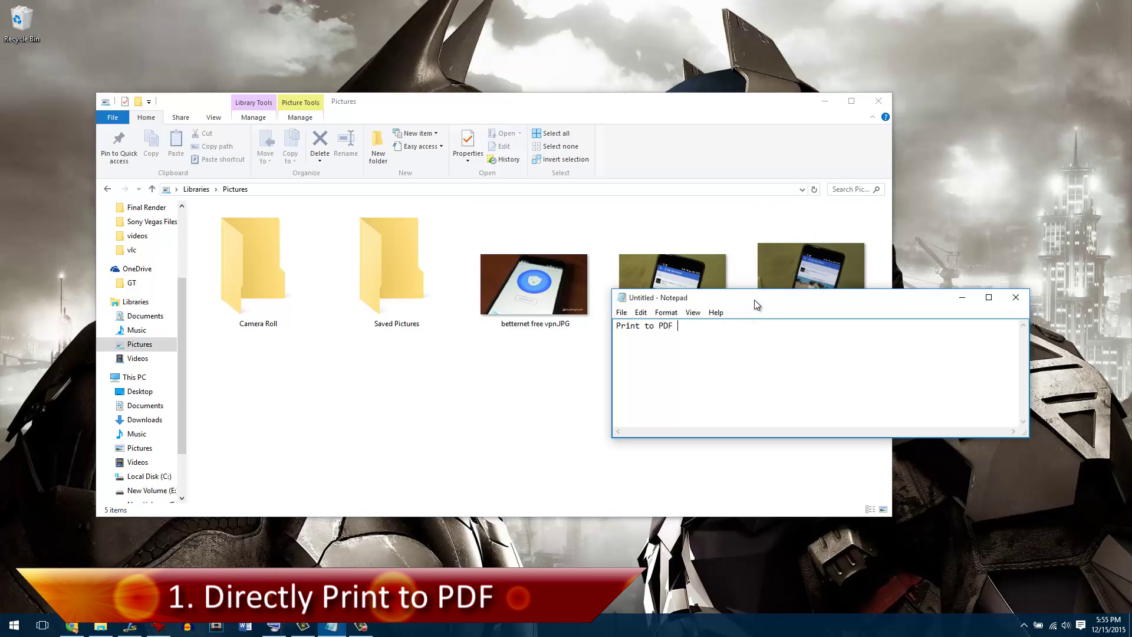
{"action": "left_click_drag", "start_coordinate": [753, 306], "coordinate": [700, 365]}
{"action": "left_click_drag", "start_coordinate": [538, 342], "coordinate": [873, 268]}
{"action": "right_click", "coordinate": [818, 268]}
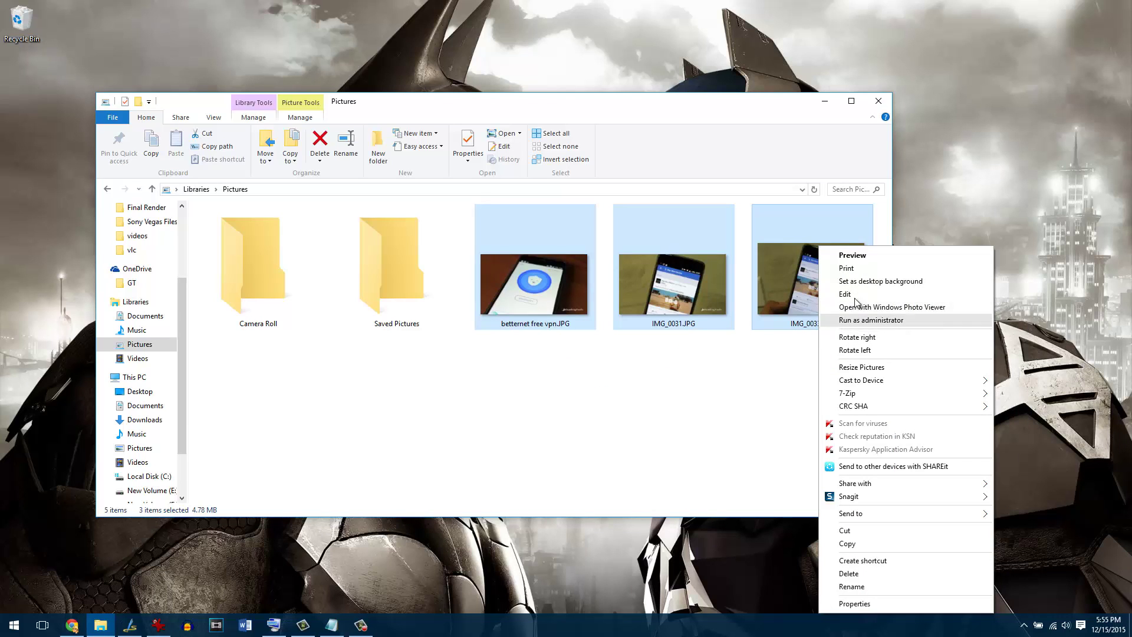
Print the three photos with Microsoft Print to PDF as the printer
{"action": "left_click", "coordinate": [865, 268]}
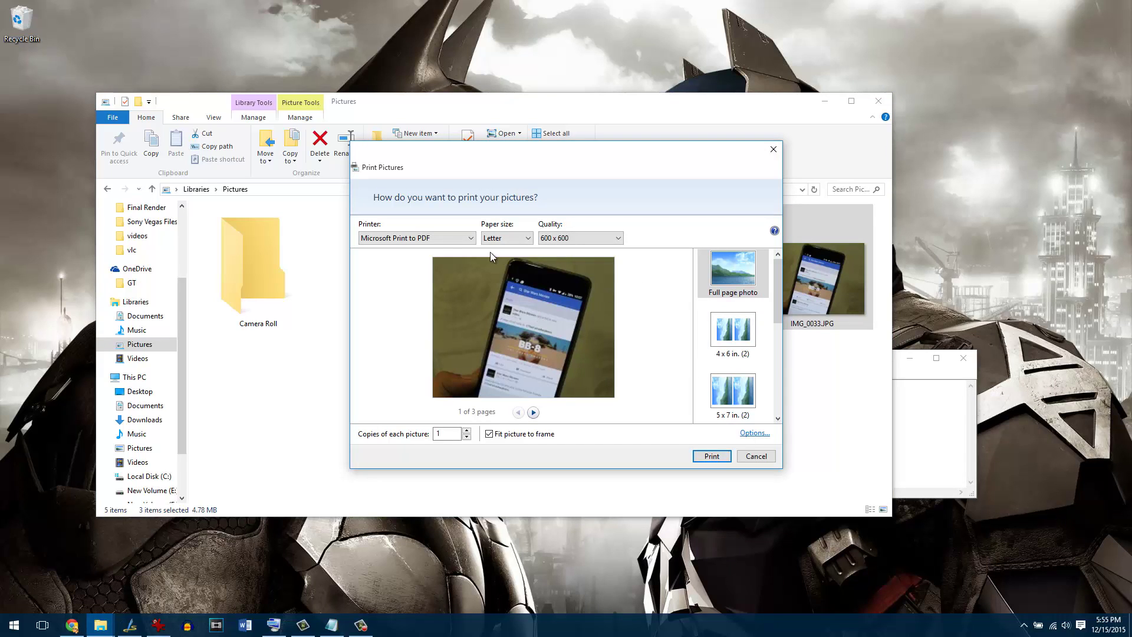
{"action": "left_click", "coordinate": [448, 238]}
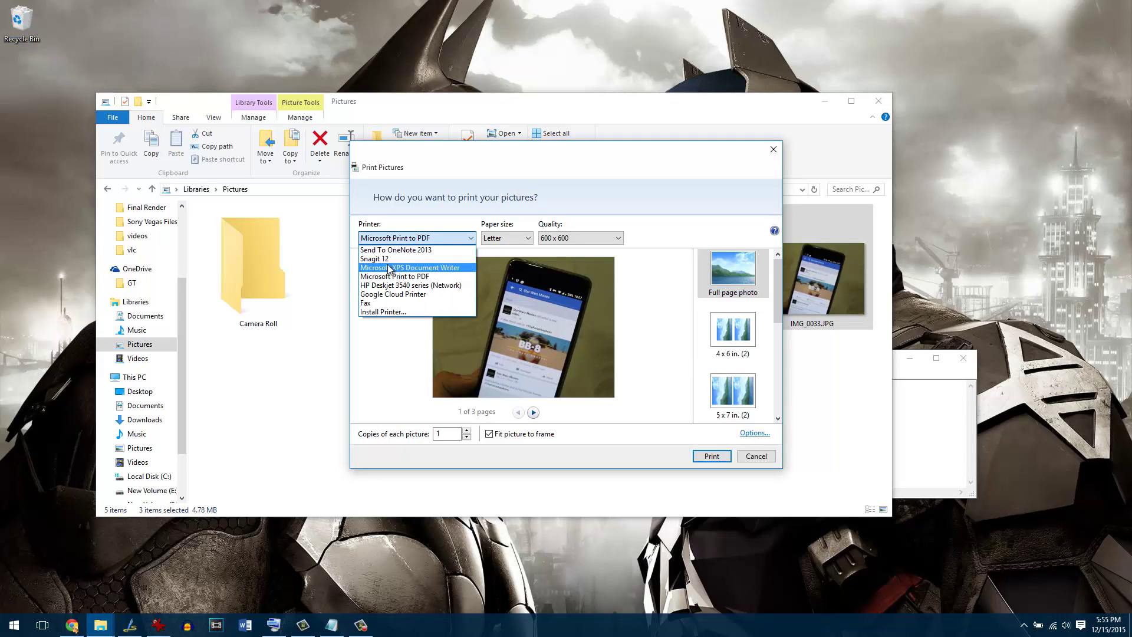
{"action": "left_click", "coordinate": [445, 282]}
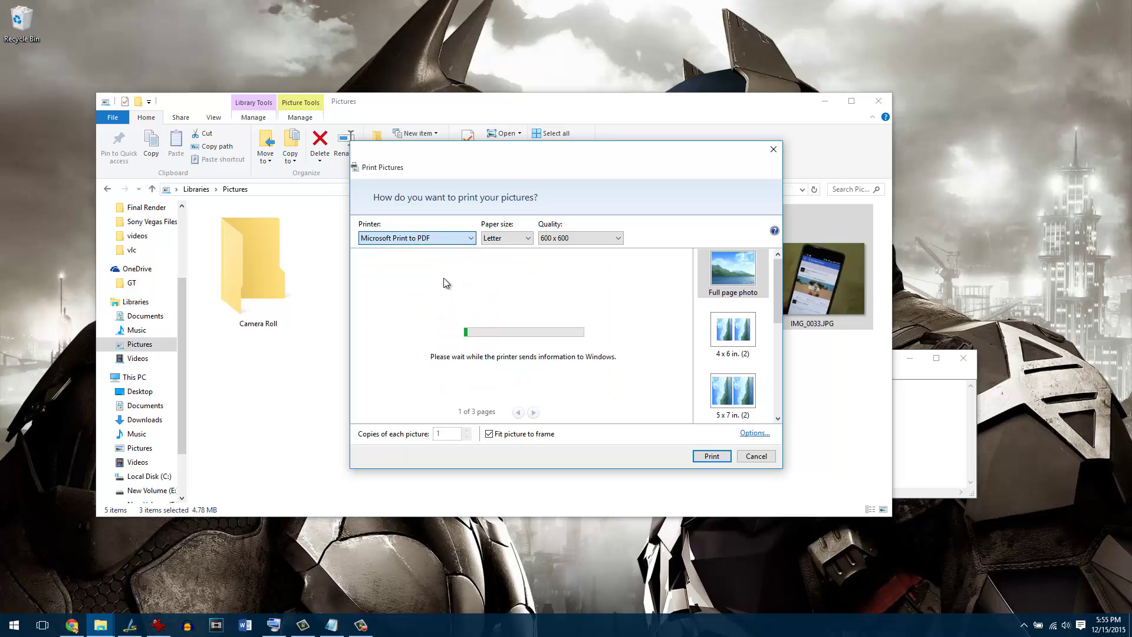
Print the Notepad note to Microsoft Print to PDF via File > Print
{"action": "left_click", "coordinate": [921, 402]}
{"action": "left_click", "coordinate": [567, 373]}
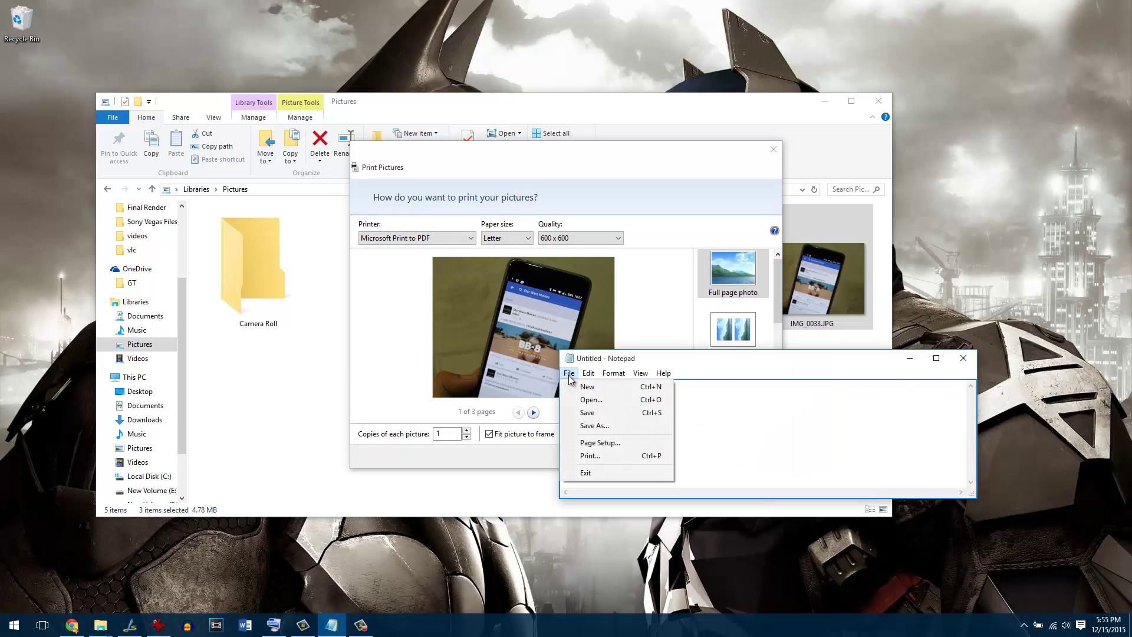
{"action": "left_click", "coordinate": [582, 452]}
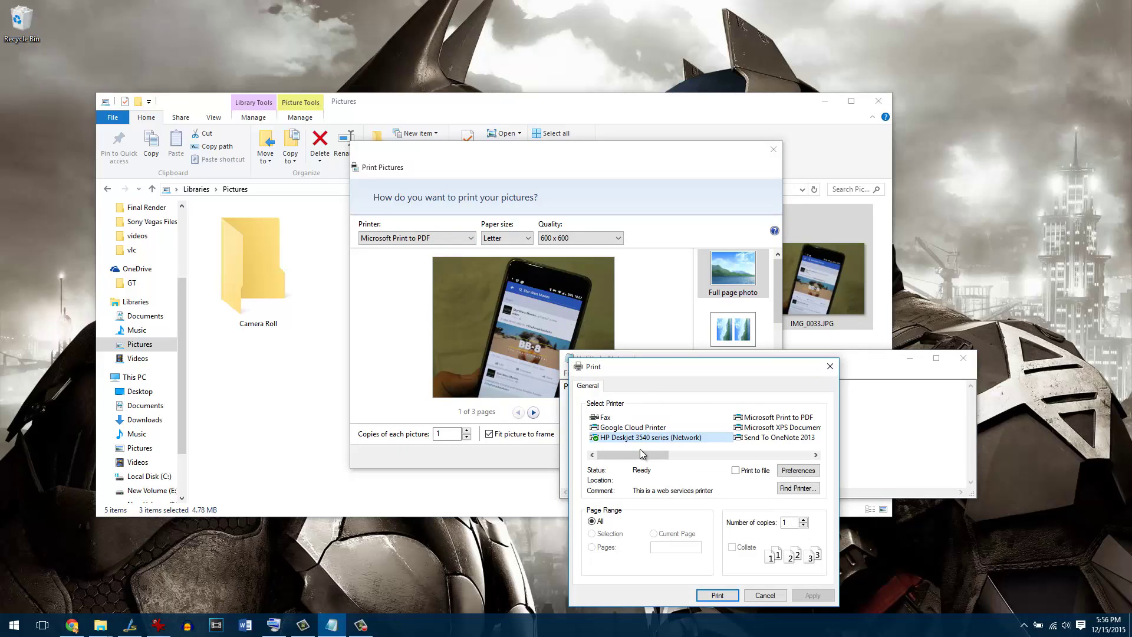
{"action": "left_click", "coordinate": [772, 418]}
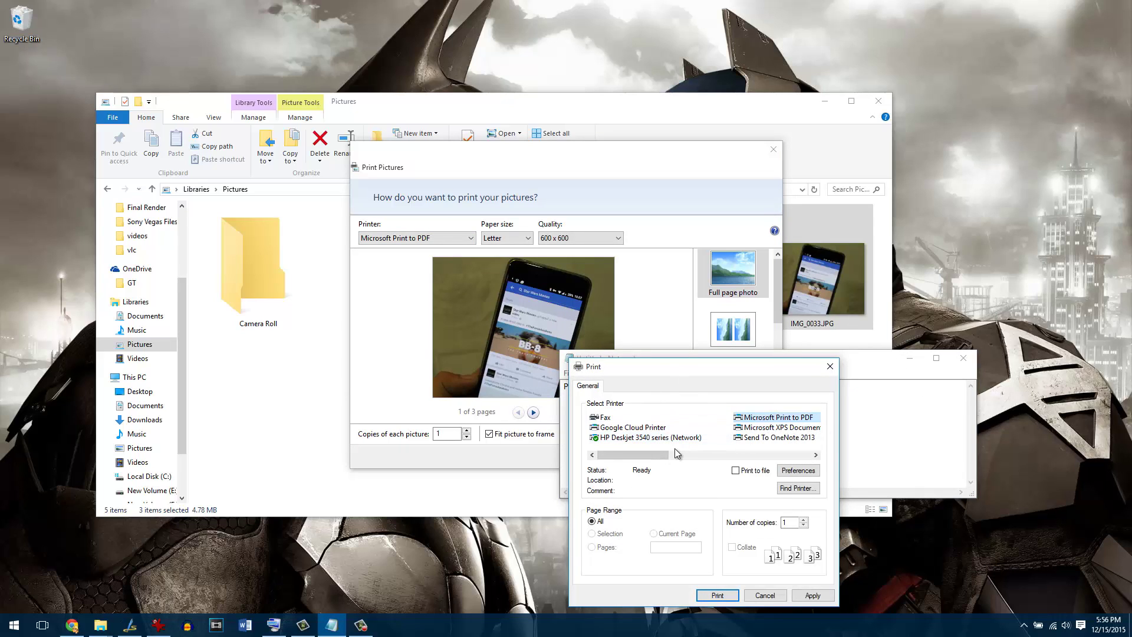
{"action": "left_click", "coordinate": [728, 598]}
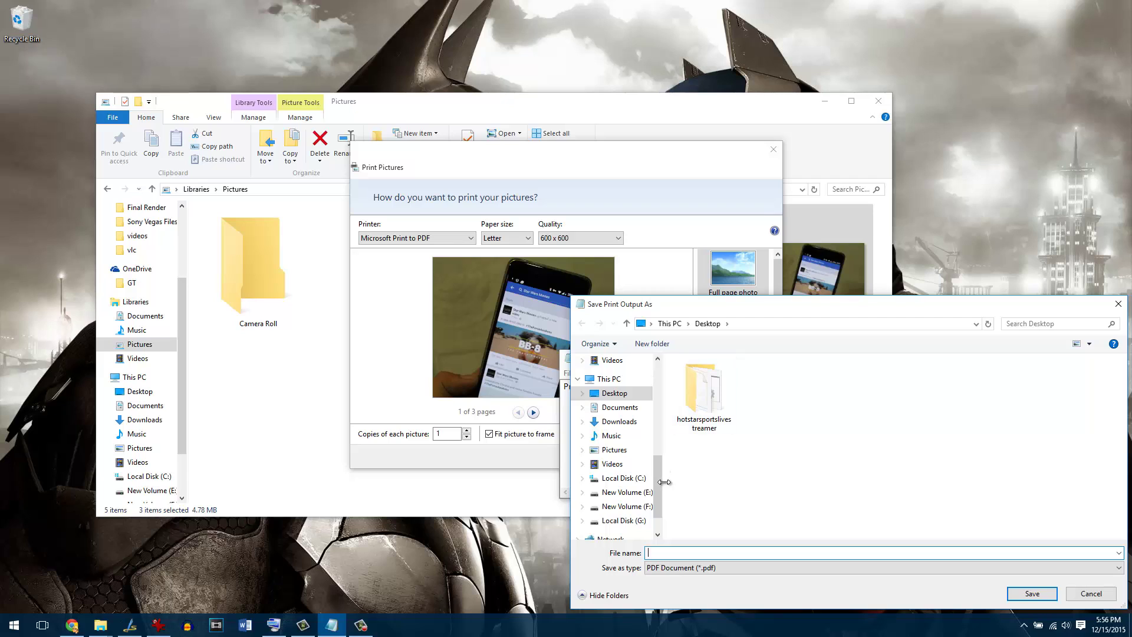
Save the printed note as PDF.pdf in the Desktop folder
{"action": "left_click_drag", "start_coordinate": [663, 480], "coordinate": [654, 380]}
{"action": "left_click", "coordinate": [616, 383]}
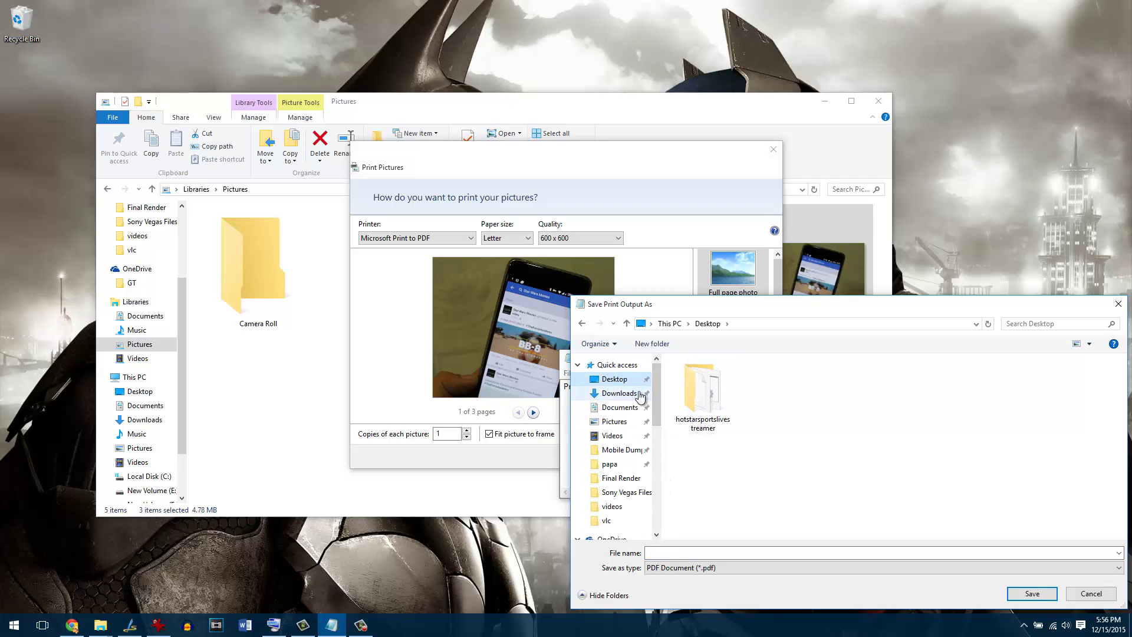
{"action": "left_click", "coordinate": [701, 551]}
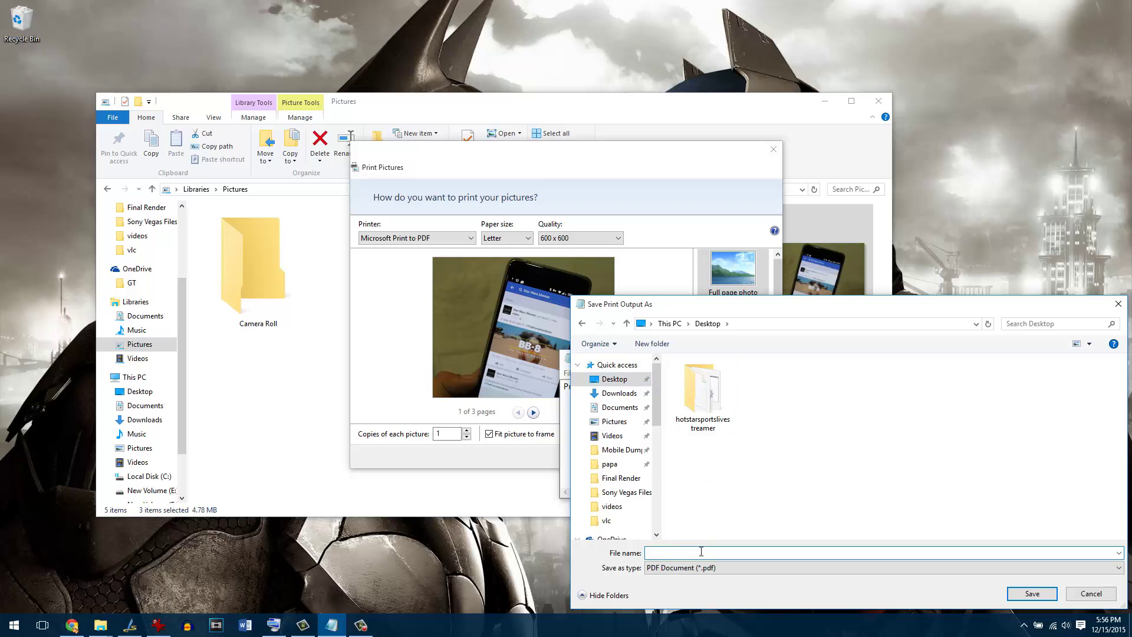
{"action": "key", "text": "Return"}
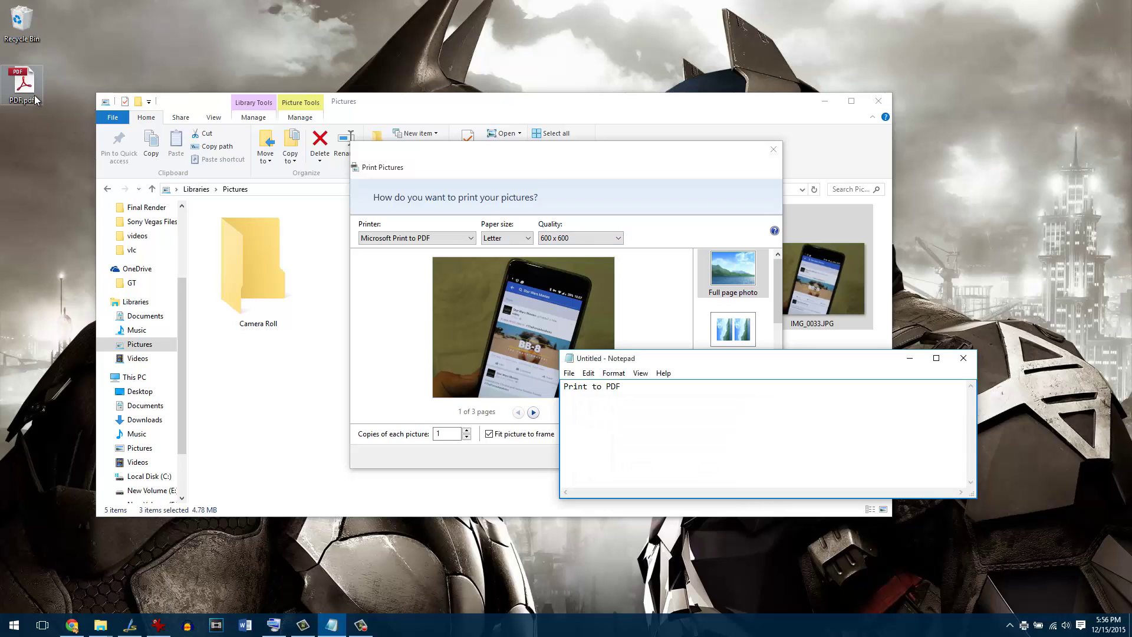
{"action": "left_click", "coordinate": [35, 96]}
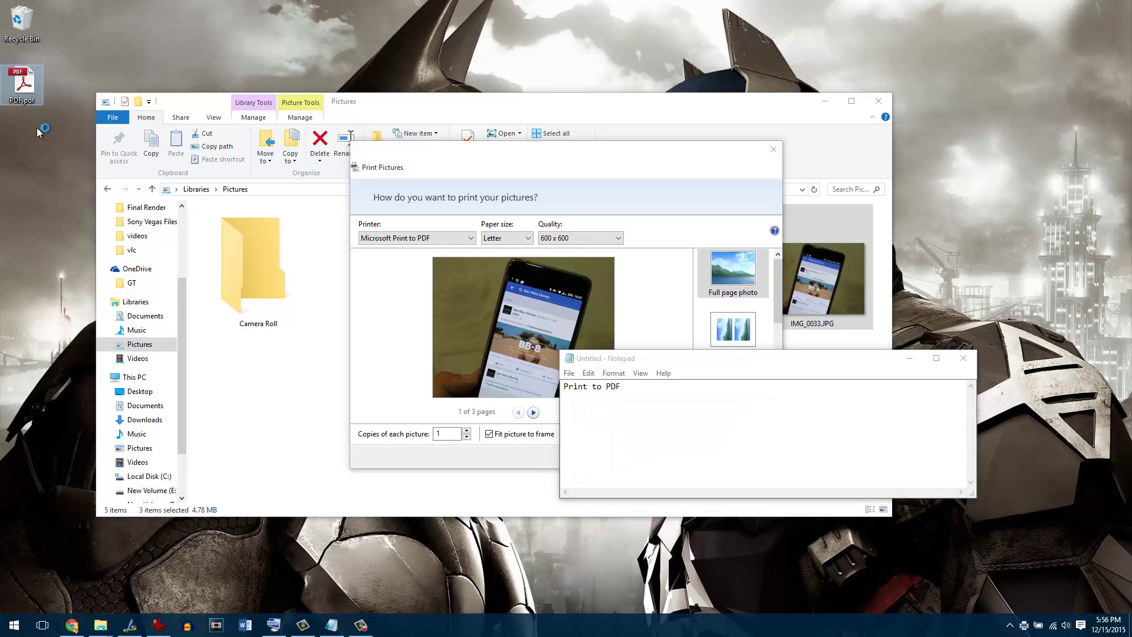
{"action": "key", "text": "alt+Tab"}
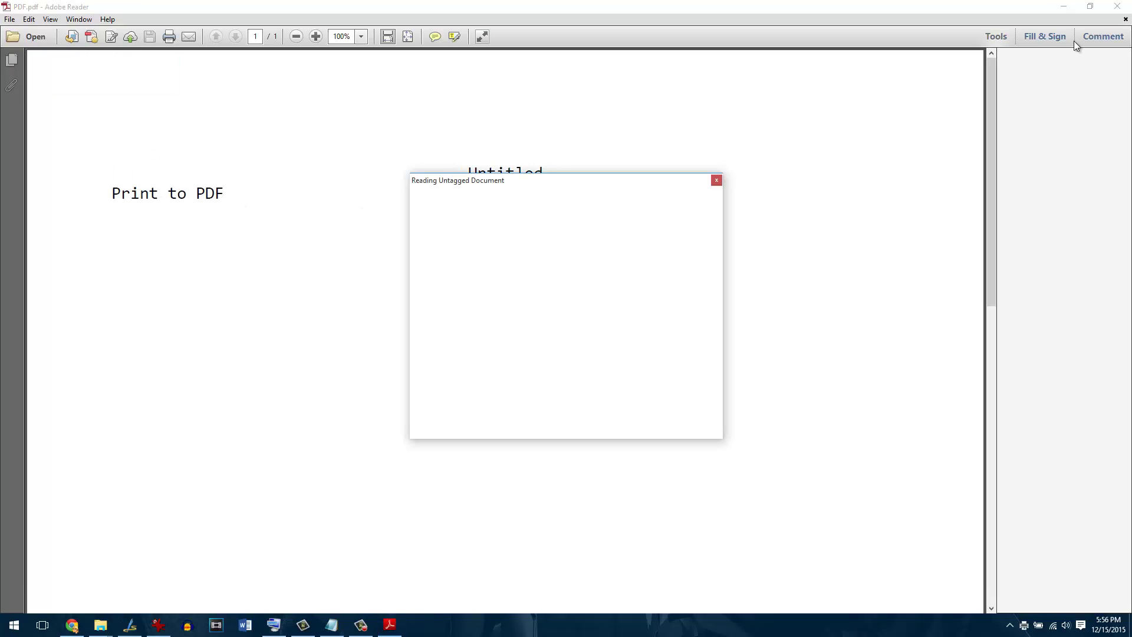
{"action": "left_click", "coordinate": [716, 181]}
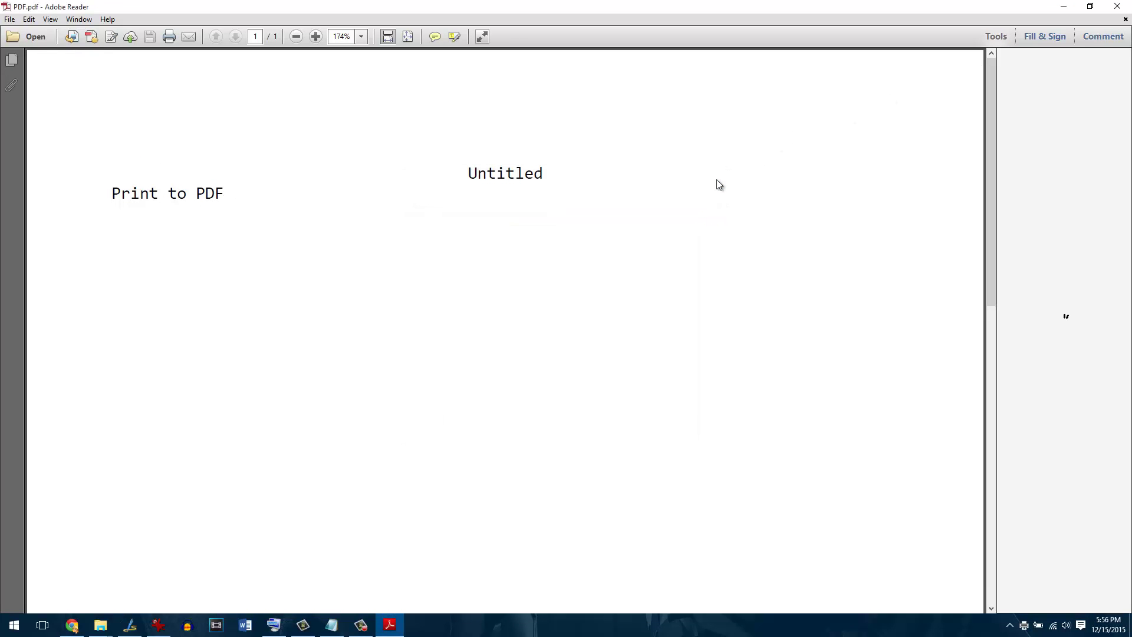
{"action": "left_click", "coordinate": [1119, 8]}
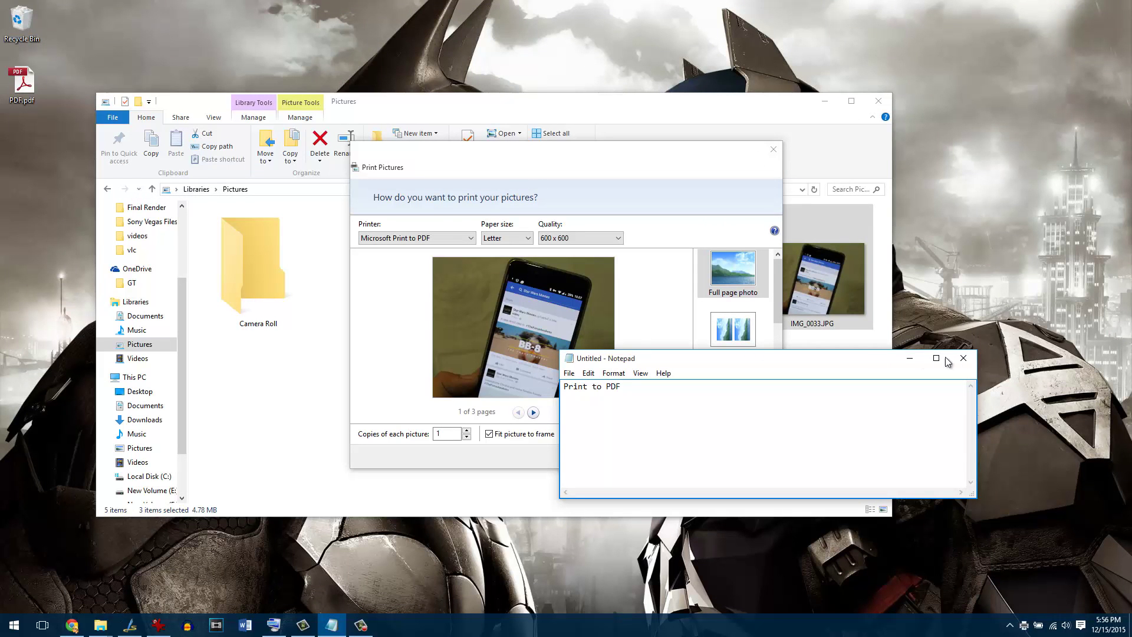
Close the Print to PDF note and scroll the background Chrome window with the wheel
{"action": "left_click", "coordinate": [974, 362]}
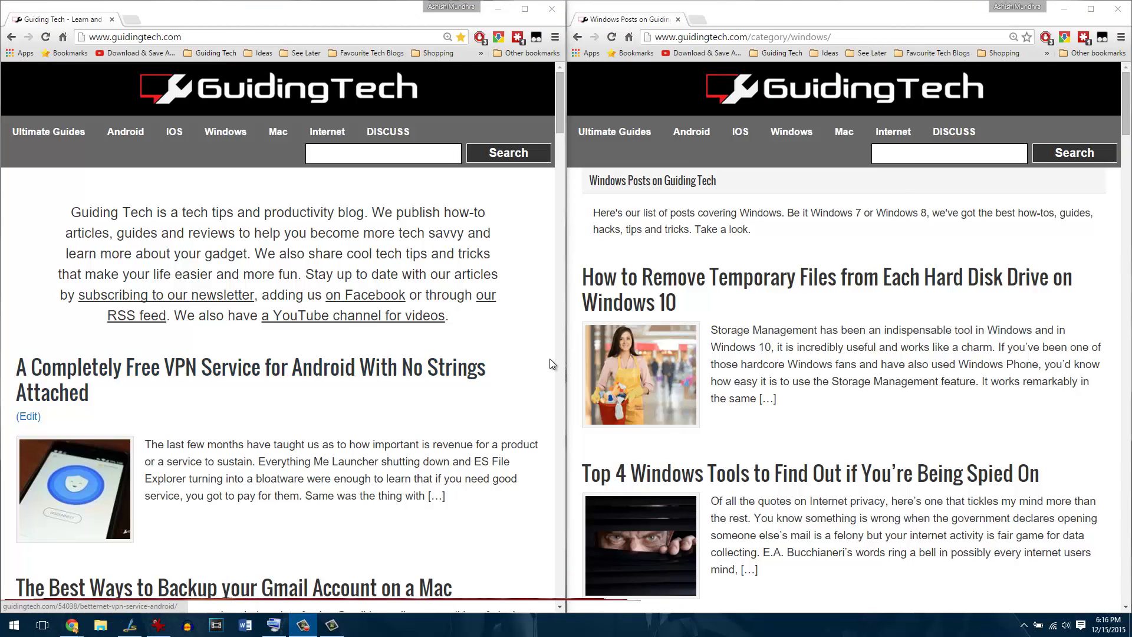
{"action": "scroll", "coordinate": [675, 293], "scroll_direction": "down", "scroll_amount": 3}
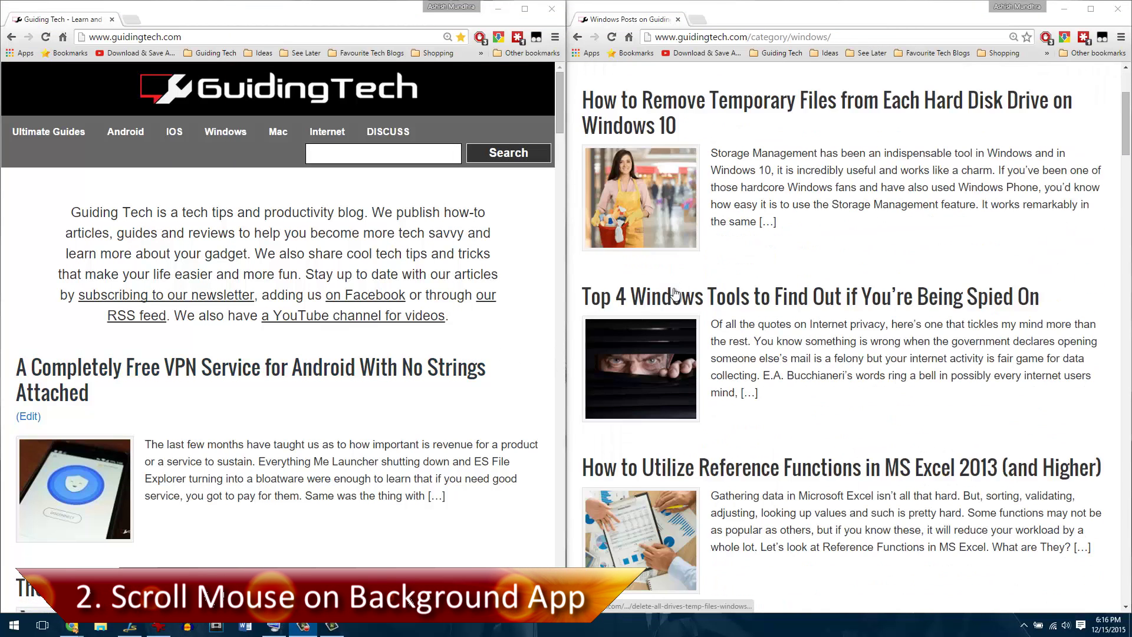
{"action": "scroll", "coordinate": [675, 293], "scroll_direction": "up", "scroll_amount": 3}
{"action": "scroll", "coordinate": [321, 293], "scroll_direction": "down", "scroll_amount": 5}
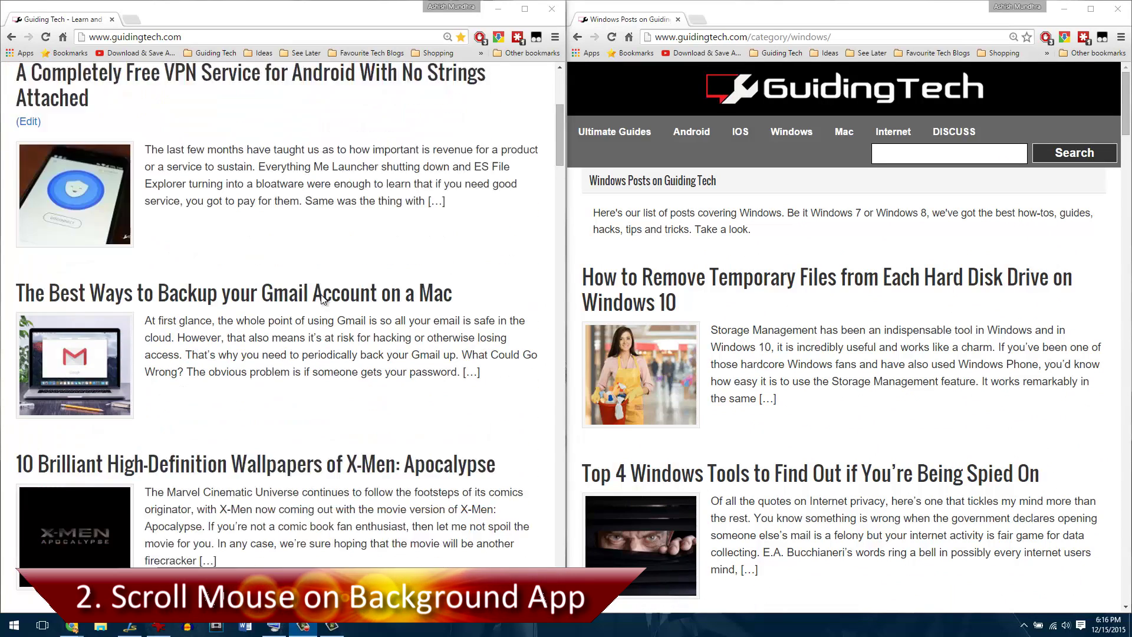
{"action": "scroll", "coordinate": [322, 299], "scroll_direction": "up", "scroll_amount": 5}
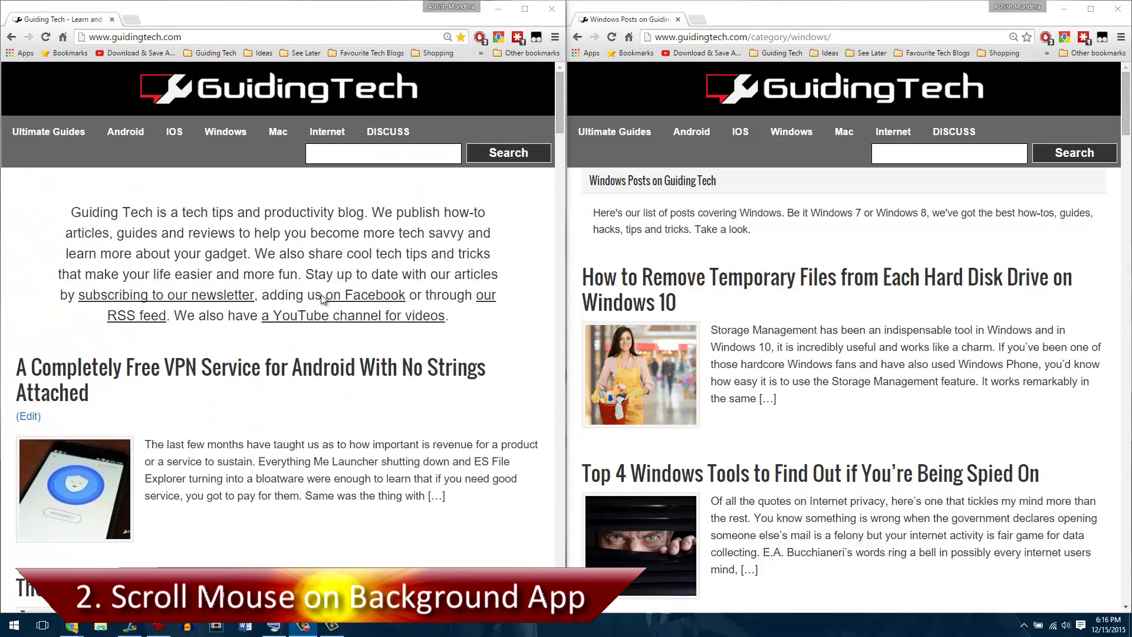
Restore IrfanView, scroll the background GuidingTech pages, and bring up the Start menu
{"action": "left_click", "coordinate": [164, 627]}
{"action": "left_click", "coordinate": [506, 52]}
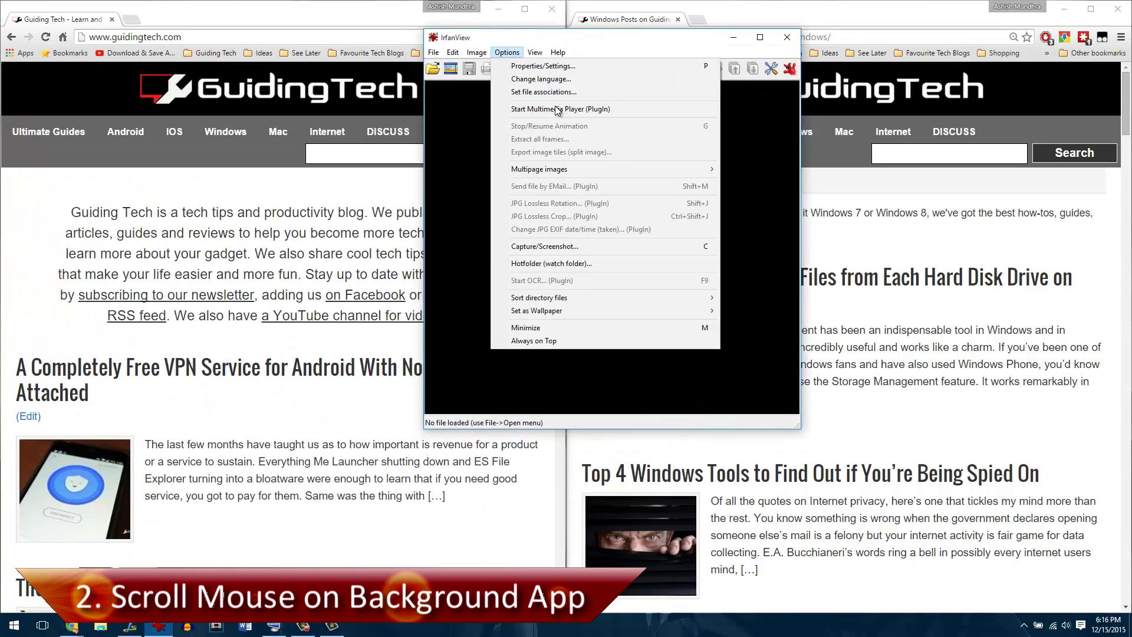
{"action": "scroll", "coordinate": [850, 223], "scroll_direction": "down", "scroll_amount": 7}
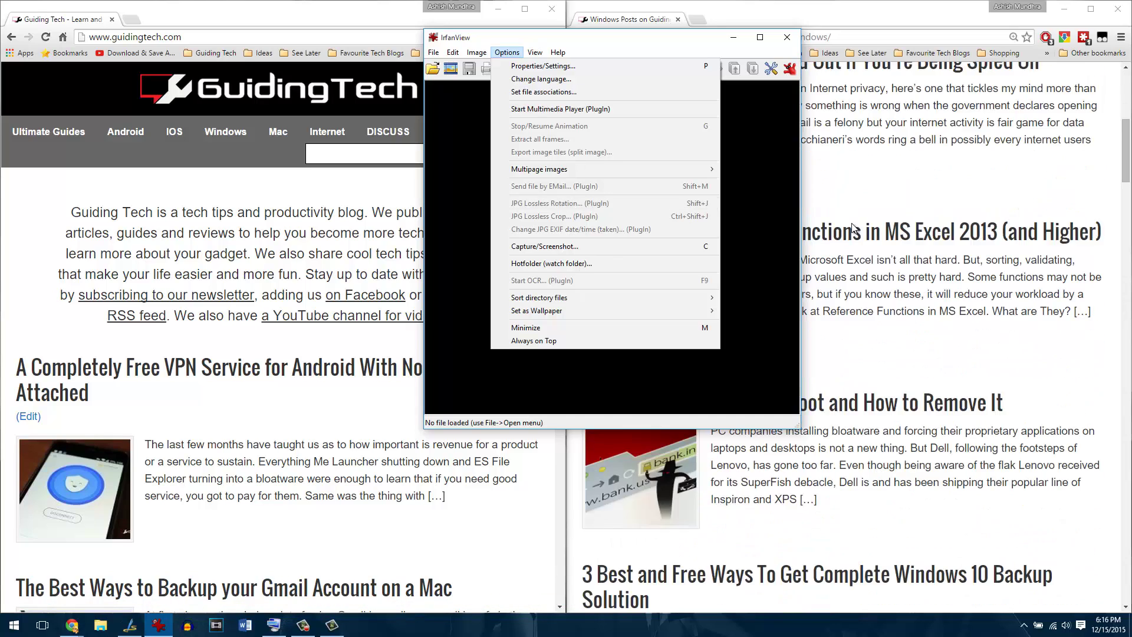
{"action": "scroll", "coordinate": [851, 223], "scroll_direction": "down", "scroll_amount": 4}
{"action": "scroll", "coordinate": [851, 222], "scroll_direction": "up", "scroll_amount": 8}
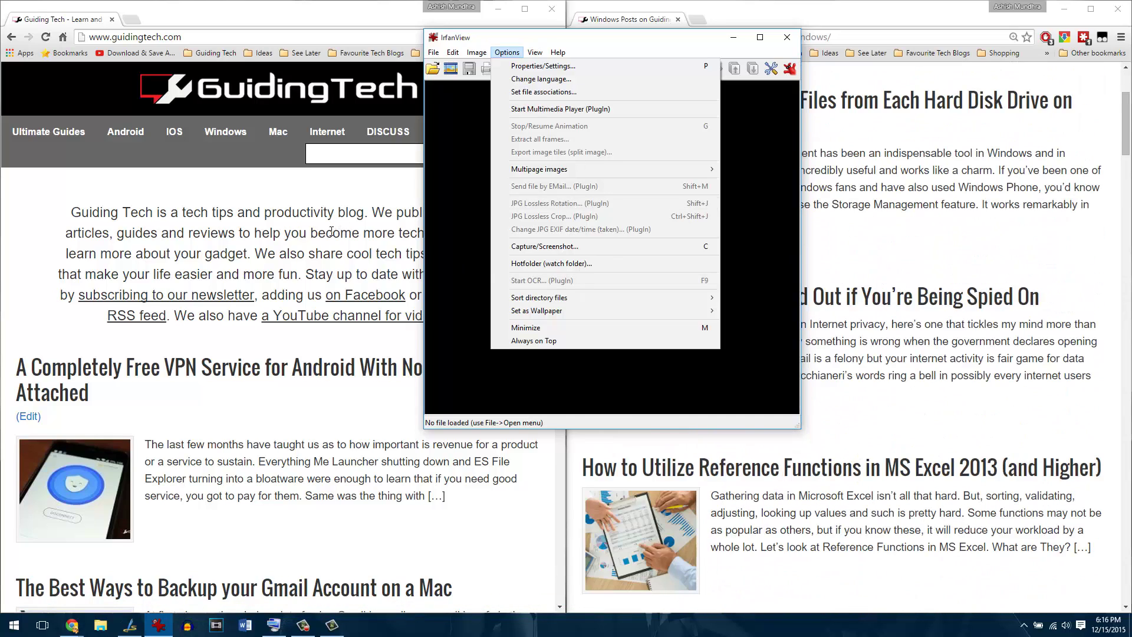
{"action": "scroll", "coordinate": [331, 231], "scroll_direction": "down", "scroll_amount": 13}
{"action": "scroll", "coordinate": [328, 239], "scroll_direction": "up", "scroll_amount": 6}
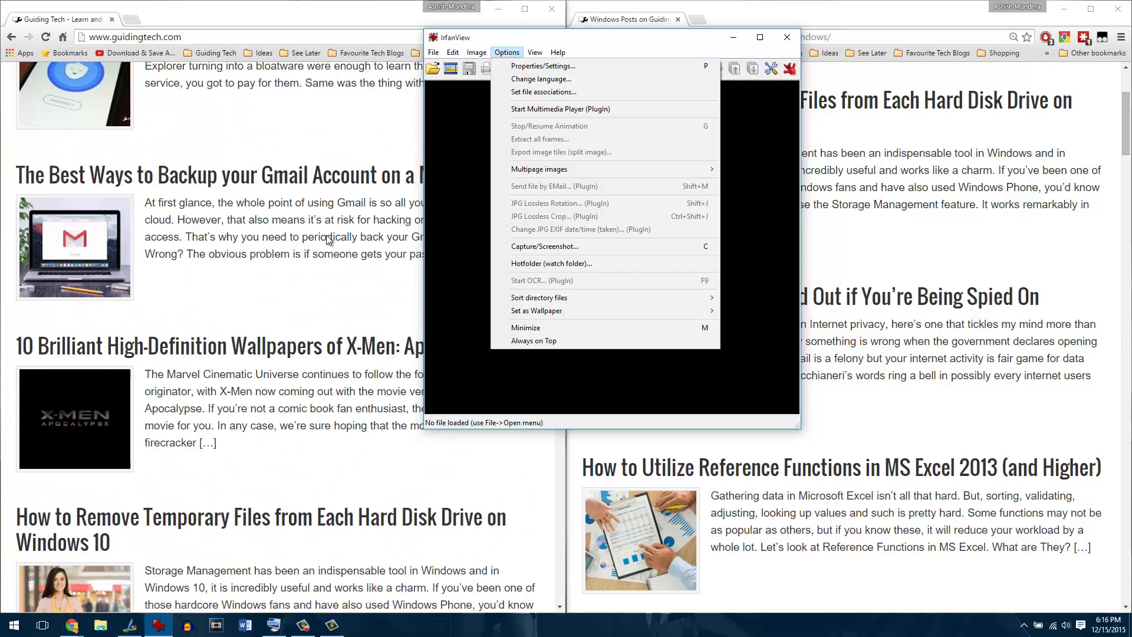
{"action": "scroll", "coordinate": [328, 239], "scroll_direction": "up", "scroll_amount": 7}
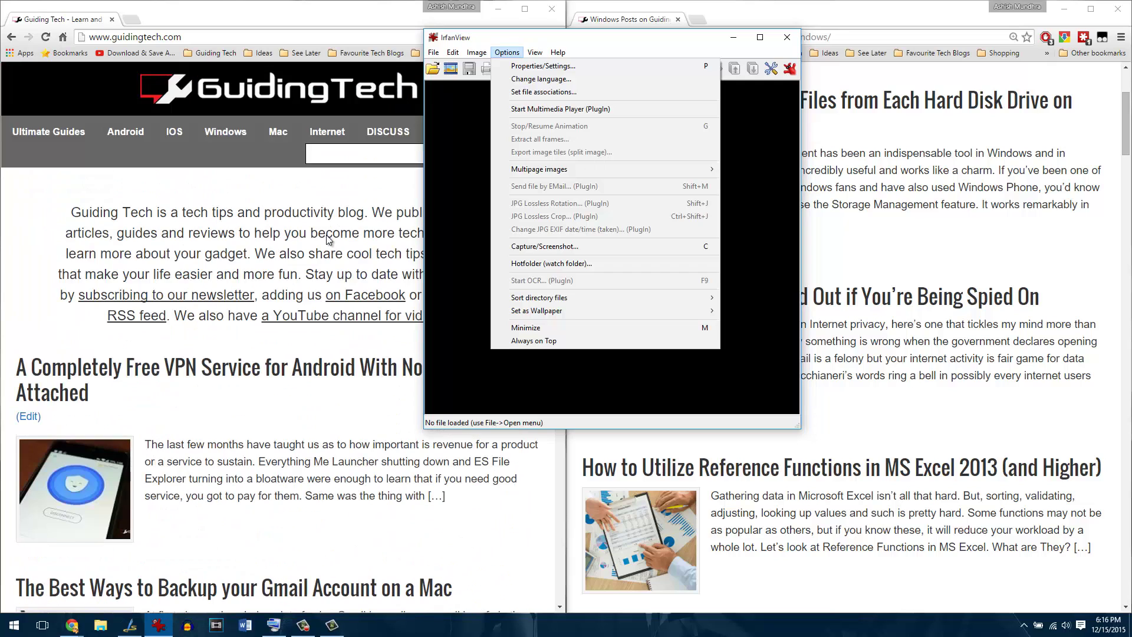
{"action": "left_click", "coordinate": [24, 626]}
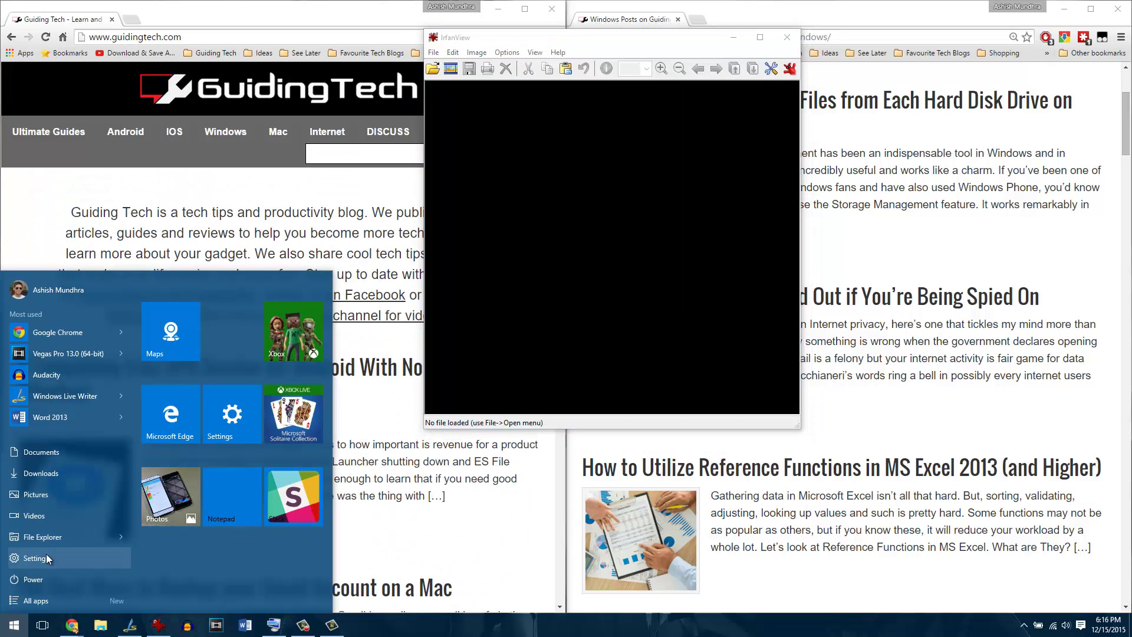
Show Settings > Devices printers alone by minimizing IrfanView and the left Chrome window
{"action": "left_click", "coordinate": [46, 553]}
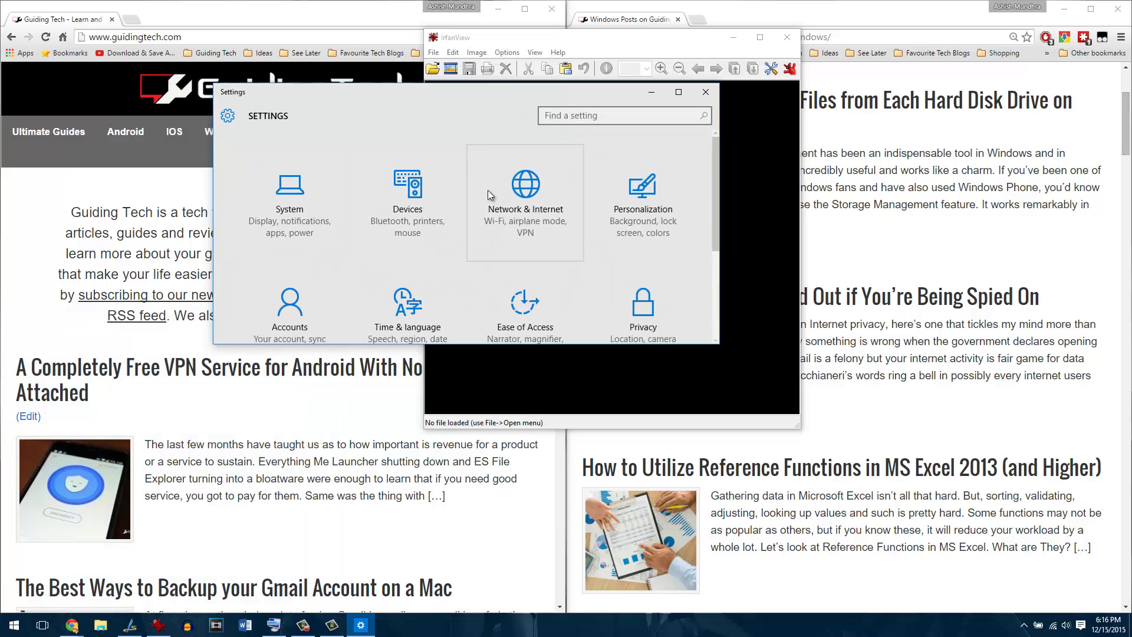
{"action": "left_click", "coordinate": [422, 221]}
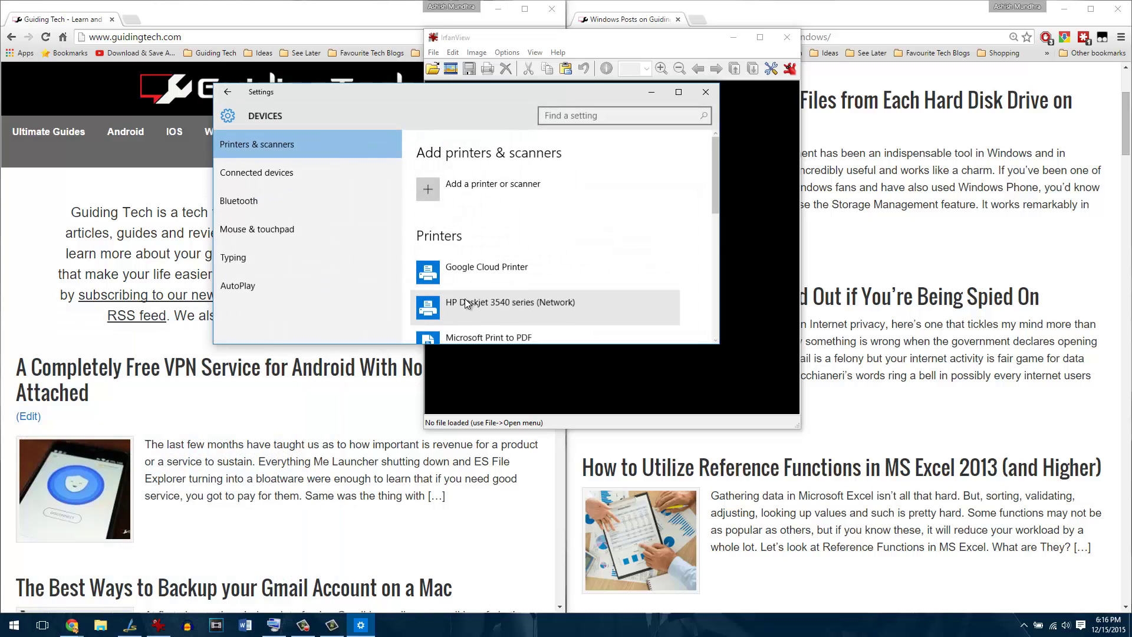
{"action": "left_click", "coordinate": [732, 37]}
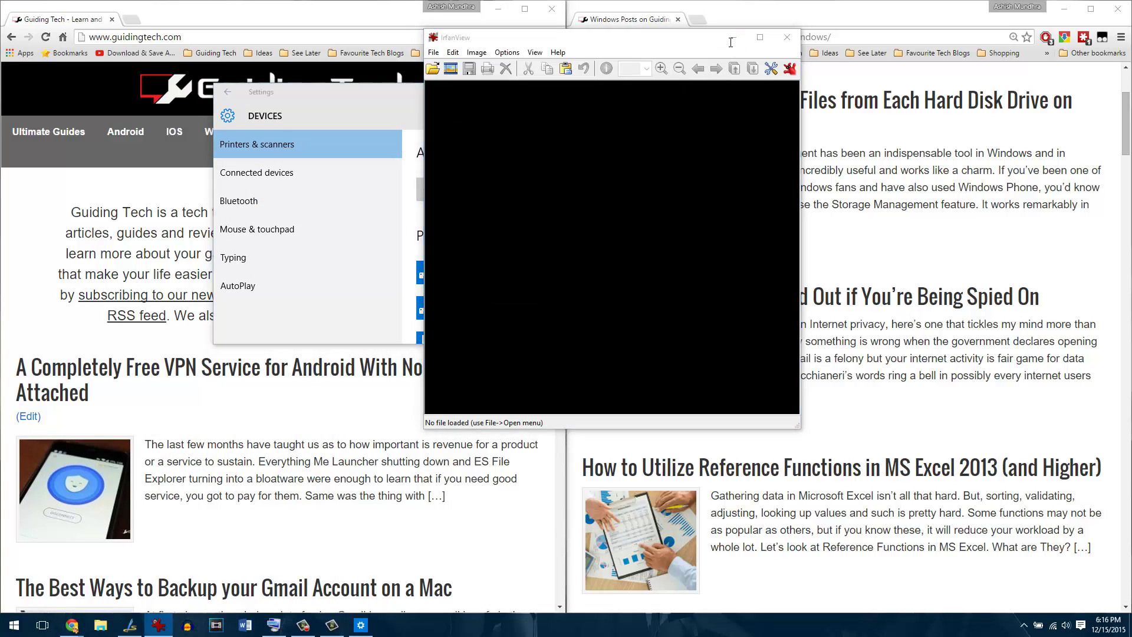
{"action": "left_click", "coordinate": [502, 10]}
{"action": "left_click", "coordinate": [503, 11]}
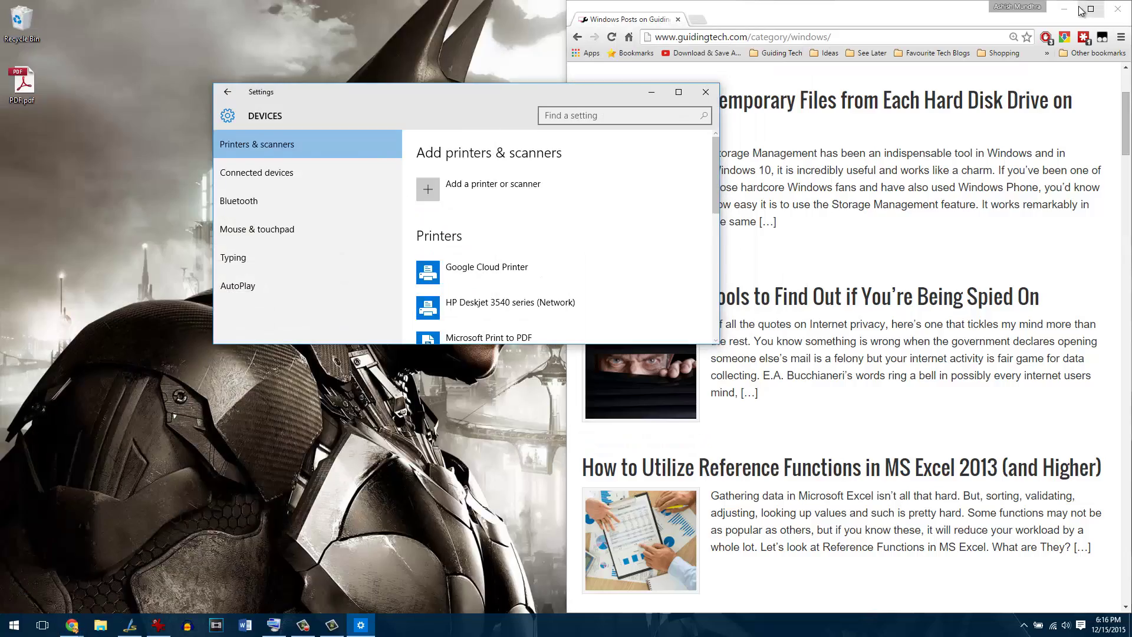
{"action": "left_click", "coordinate": [1090, 9]}
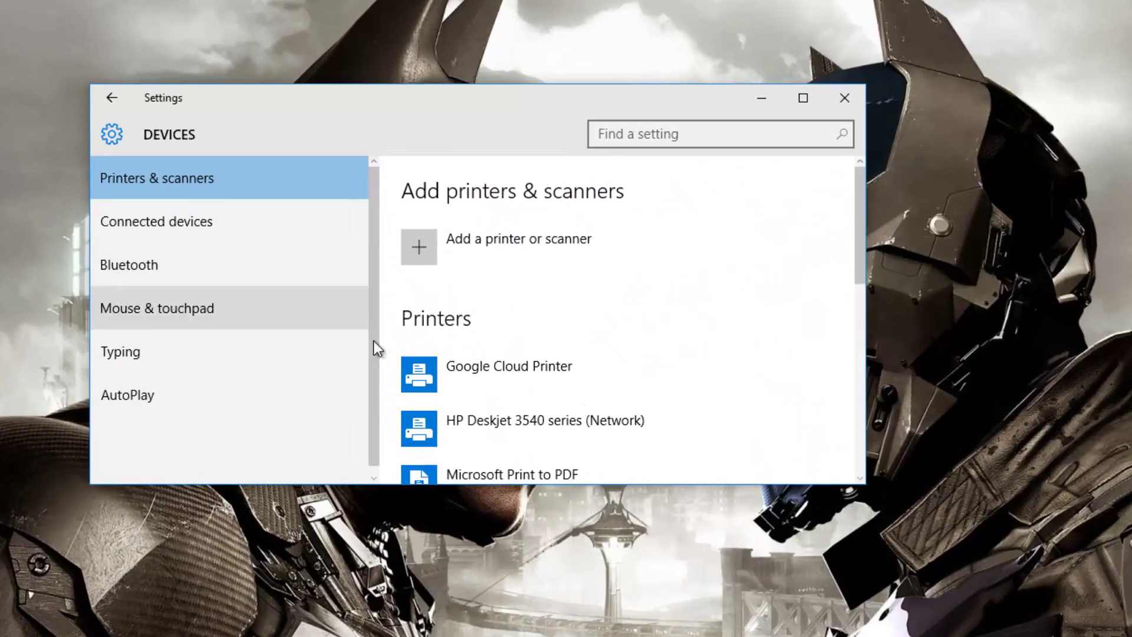
On Mouse & touchpad, toggle 'Scroll inactive windows when I hover over them' off and on
{"action": "left_click", "coordinate": [164, 316]}
{"action": "scroll", "coordinate": [678, 369], "scroll_direction": "down", "scroll_amount": 3}
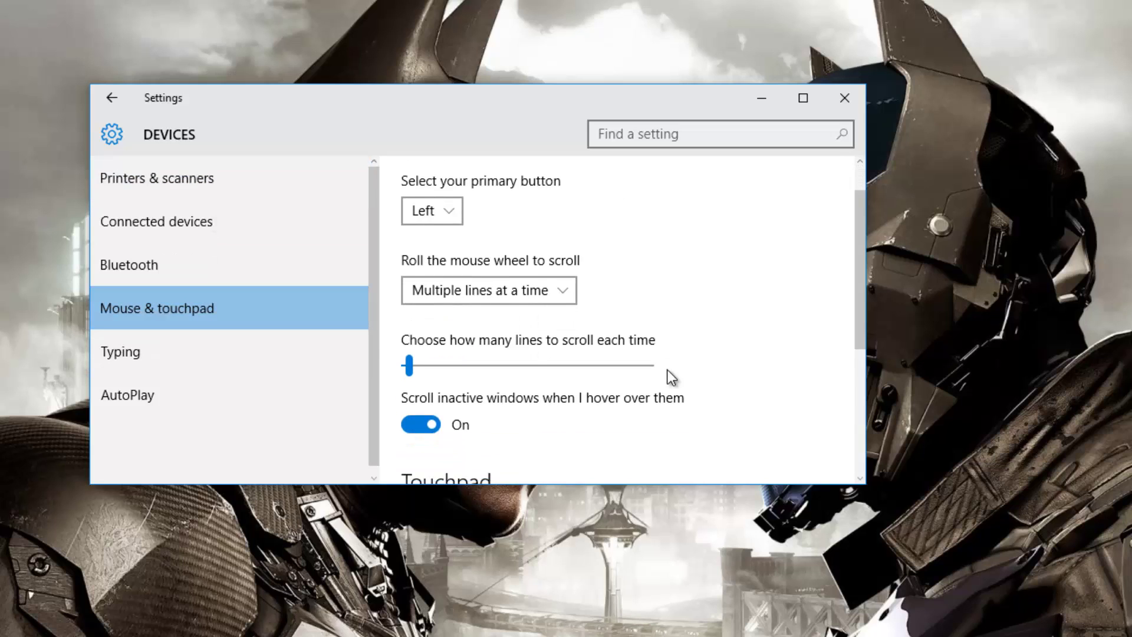
{"action": "left_click", "coordinate": [407, 377]}
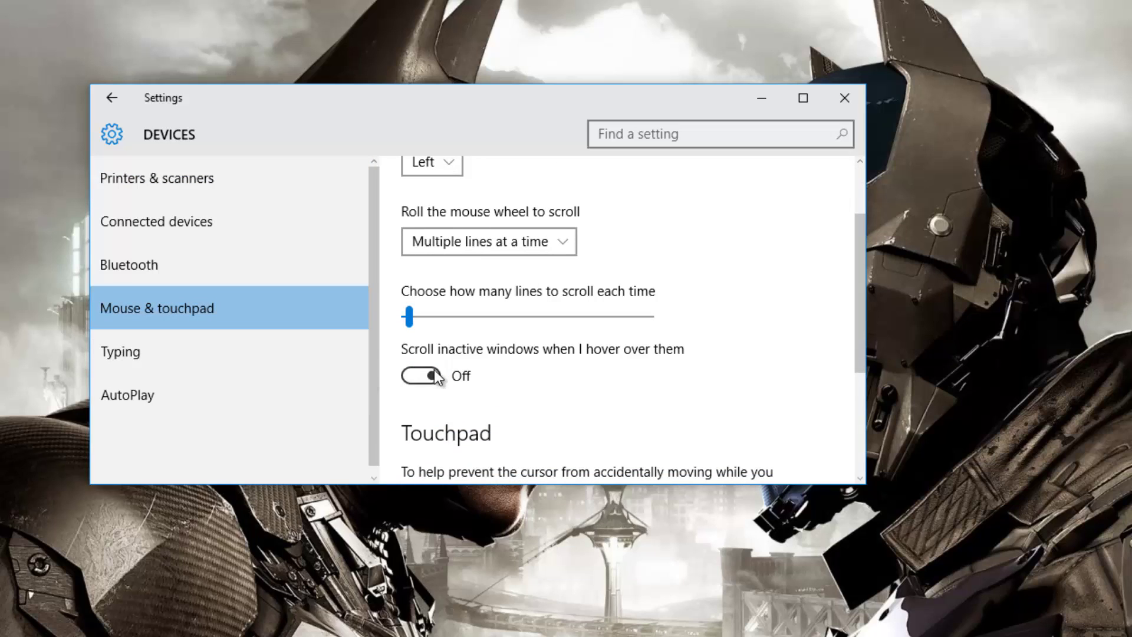
{"action": "left_click", "coordinate": [408, 377]}
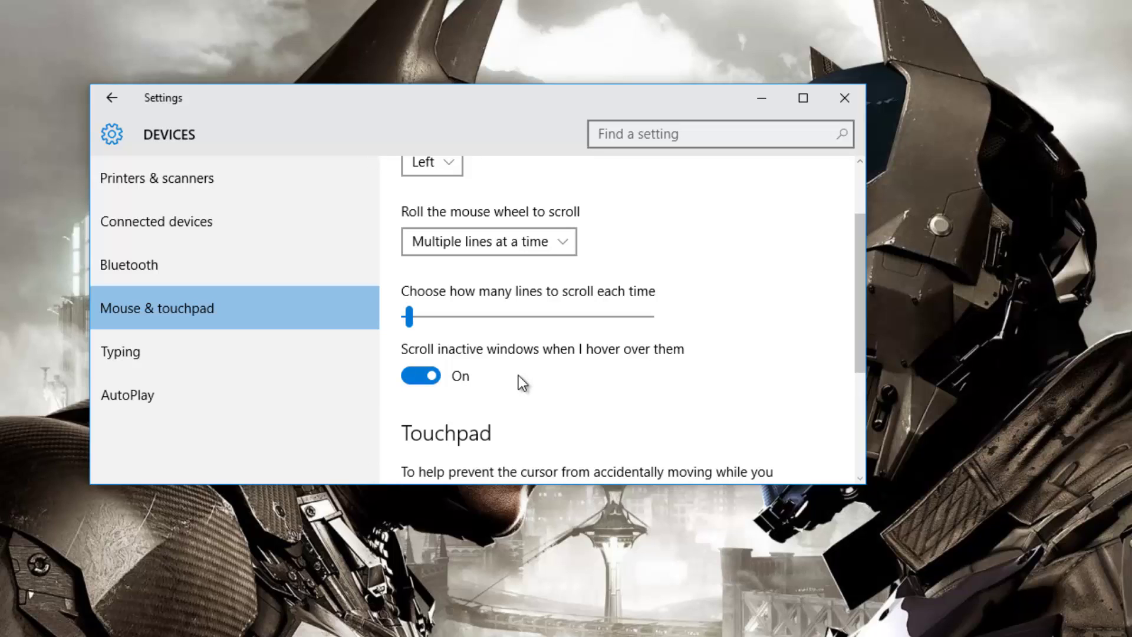
{"action": "scroll", "coordinate": [518, 376], "scroll_direction": "down", "scroll_amount": 5}
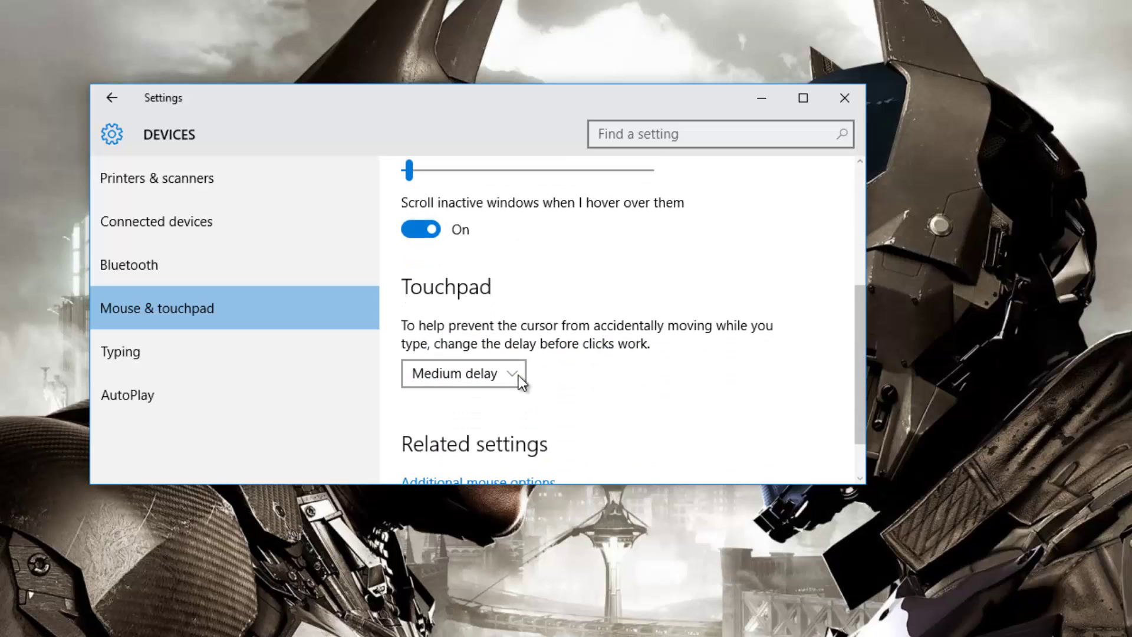
{"action": "scroll", "coordinate": [518, 375], "scroll_direction": "up", "scroll_amount": 8}
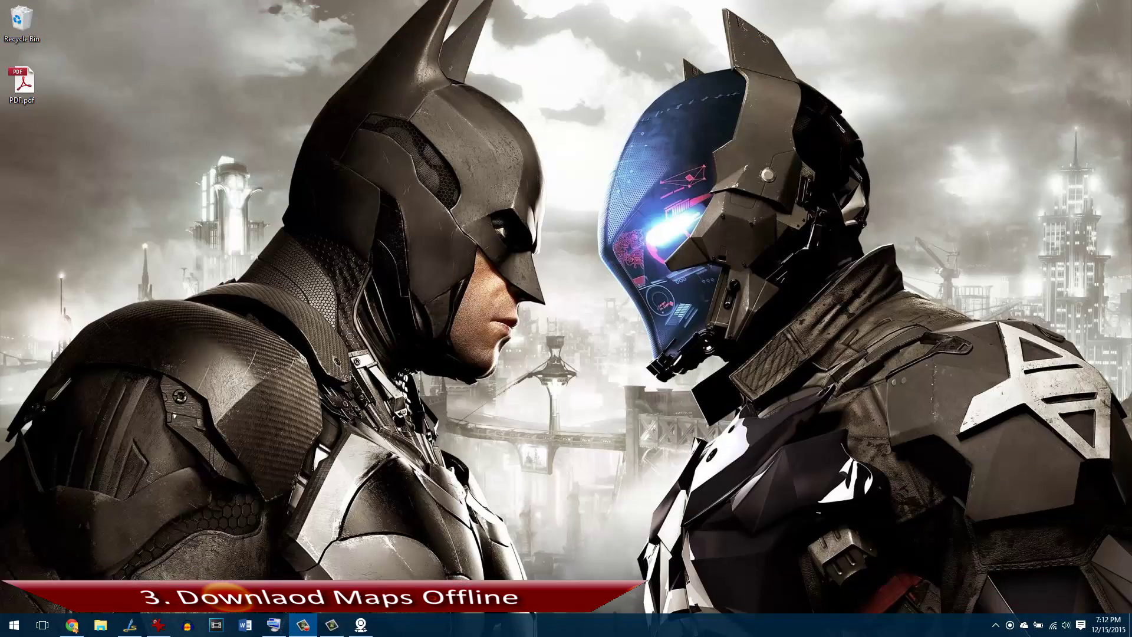
Launch Maps and go from its Settings to 'Download or update maps'
{"action": "left_click", "coordinate": [361, 624]}
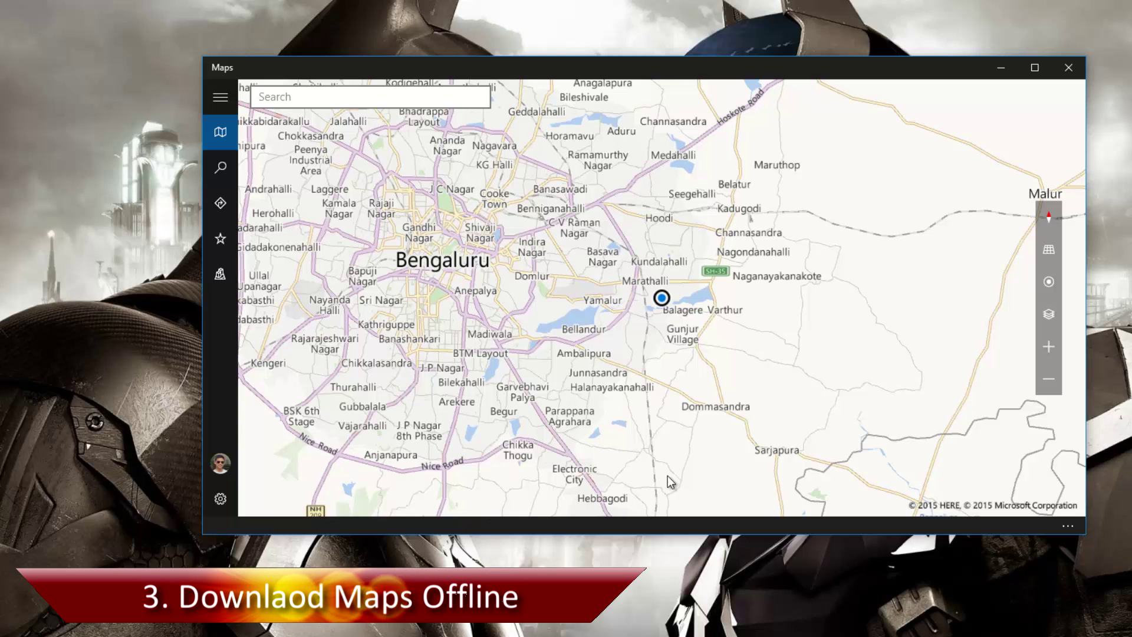
{"action": "left_click", "coordinate": [219, 97]}
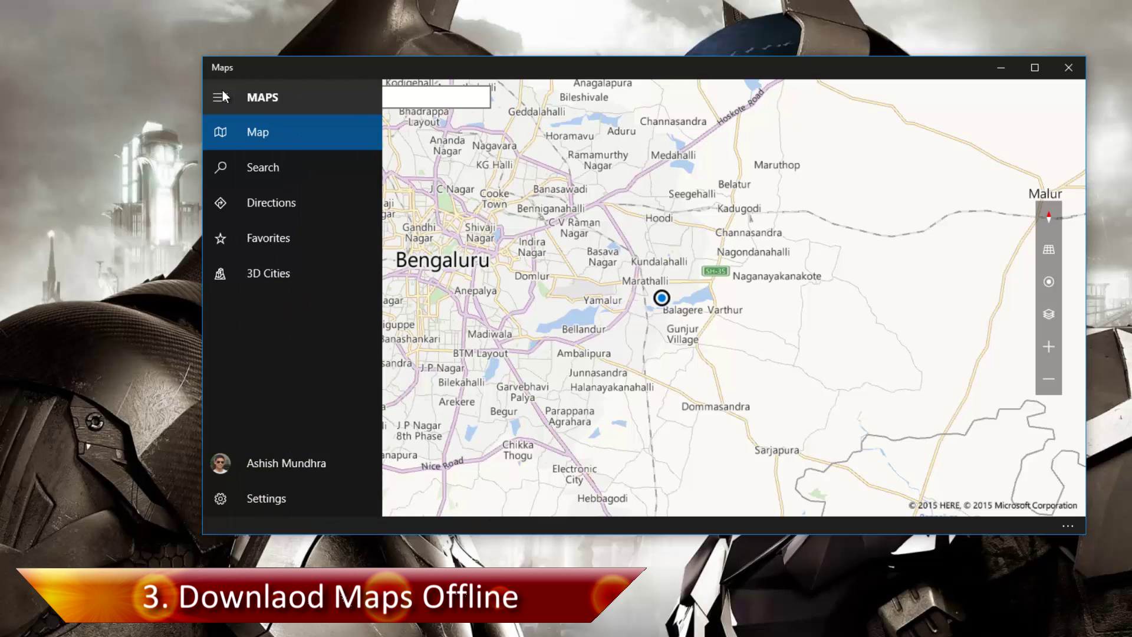
{"action": "left_click", "coordinate": [271, 497]}
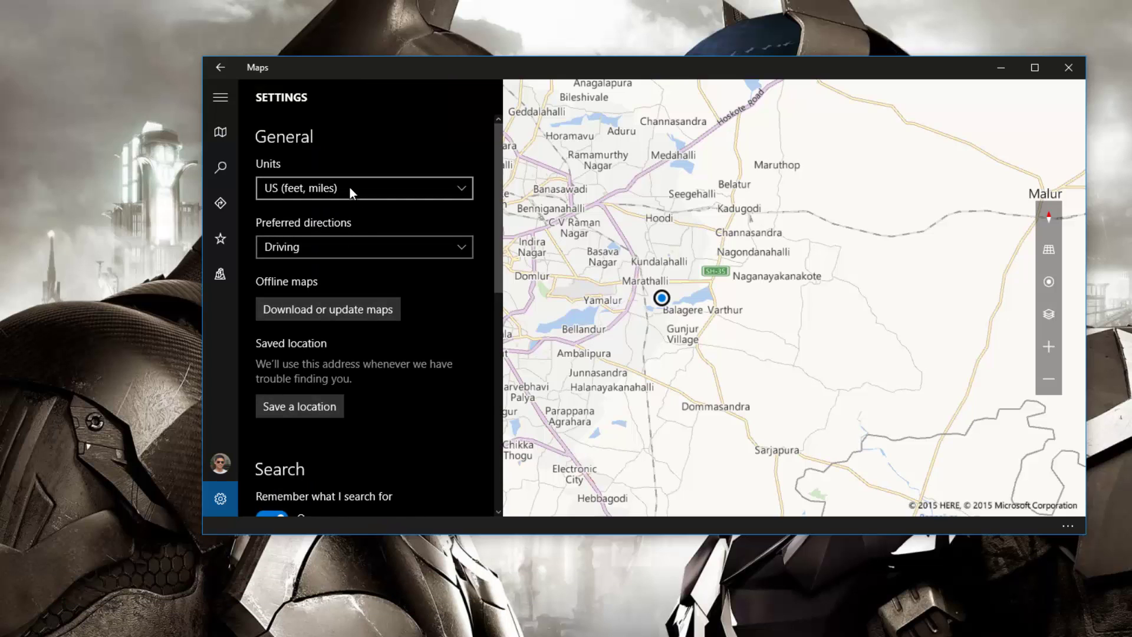
{"action": "scroll", "coordinate": [348, 339], "scroll_direction": "down", "scroll_amount": 2}
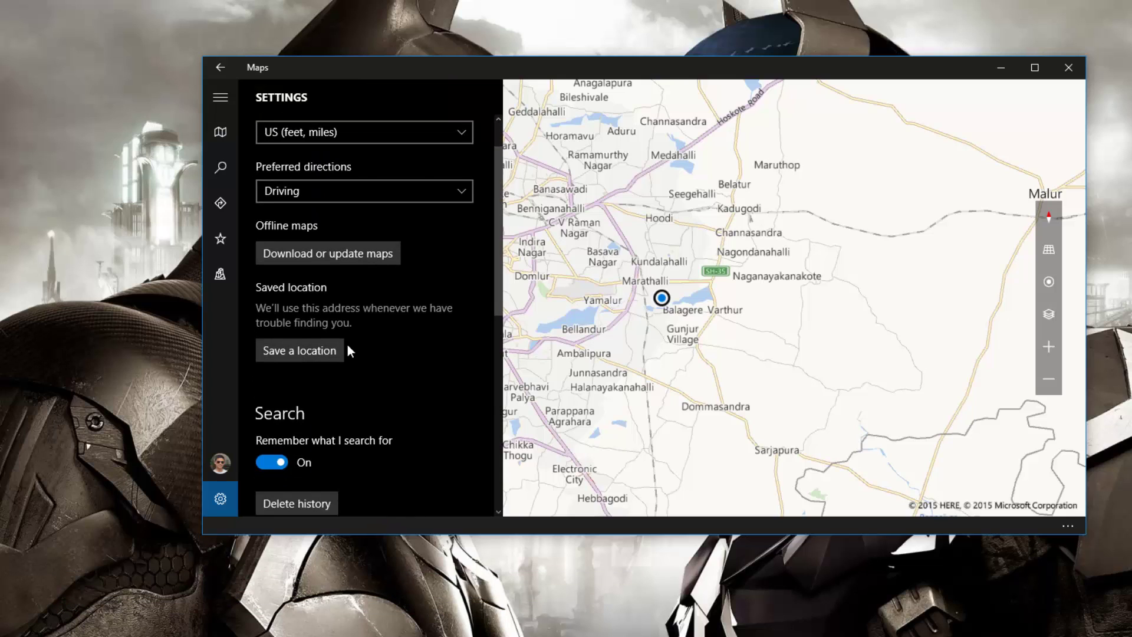
{"action": "left_click", "coordinate": [326, 250]}
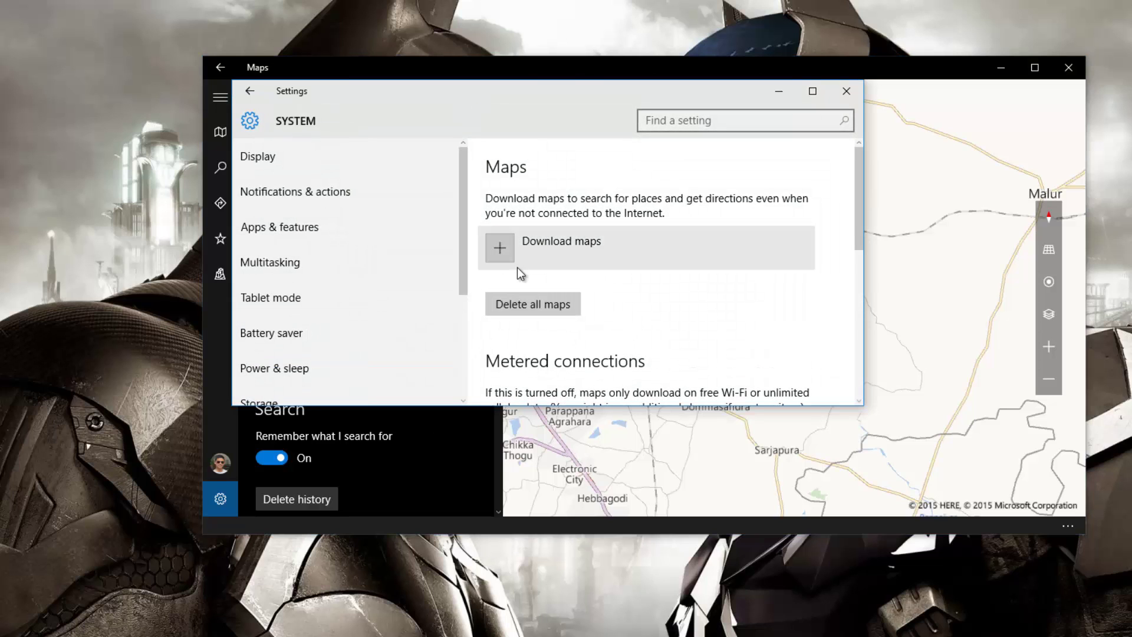
Queue the Karnataka/Goa map through Download maps > Asia > India
{"action": "left_click", "coordinate": [500, 248]}
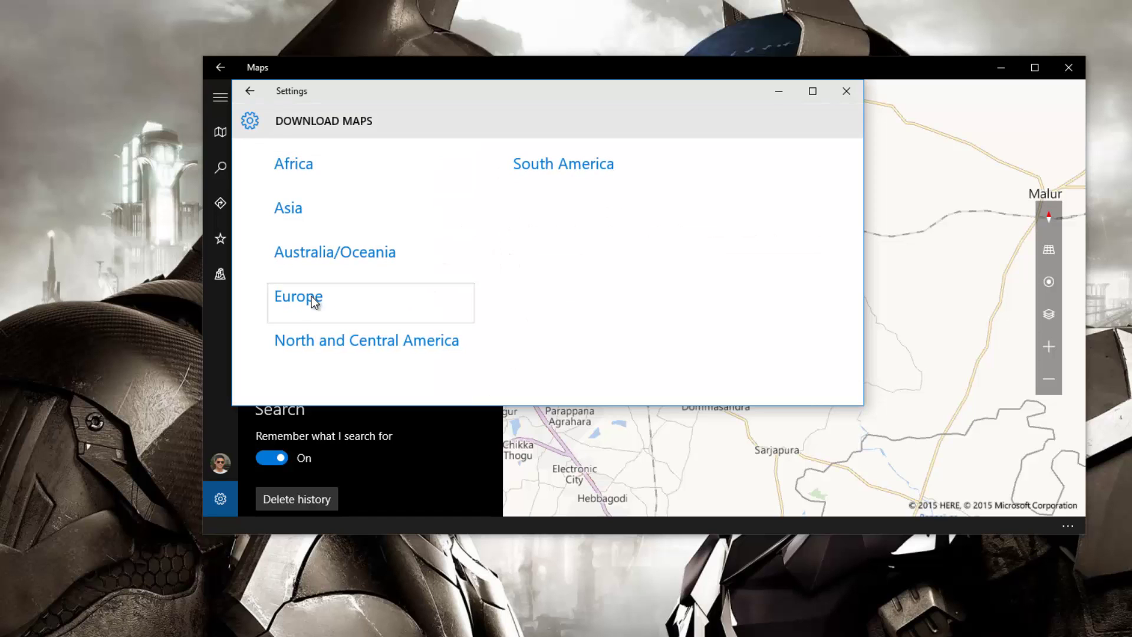
{"action": "left_click", "coordinate": [289, 212]}
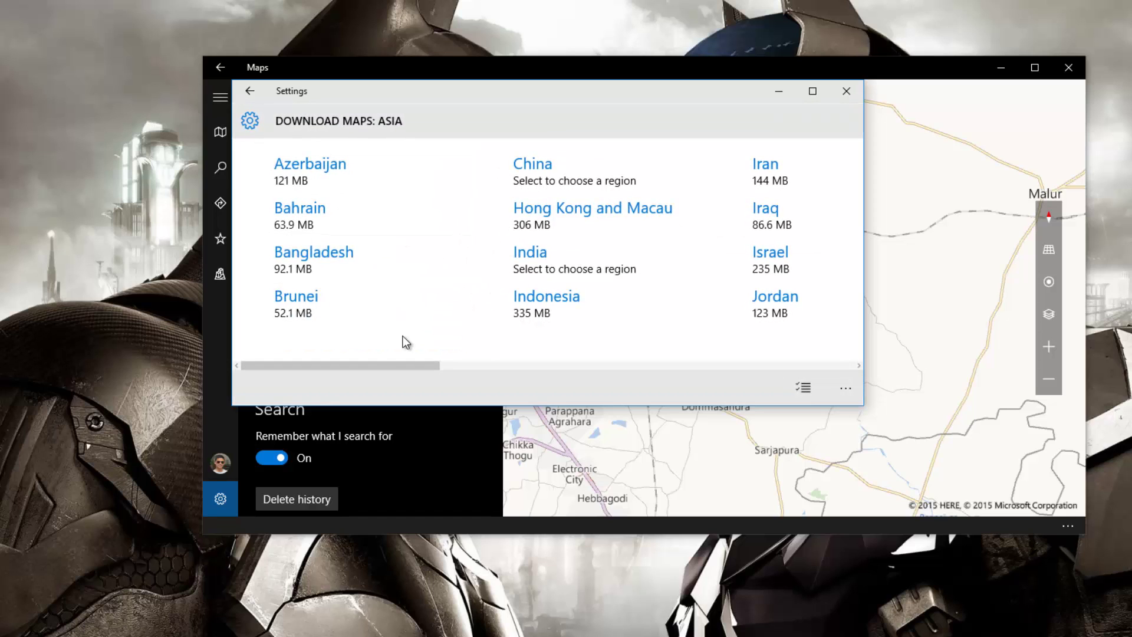
{"action": "left_click", "coordinate": [533, 271]}
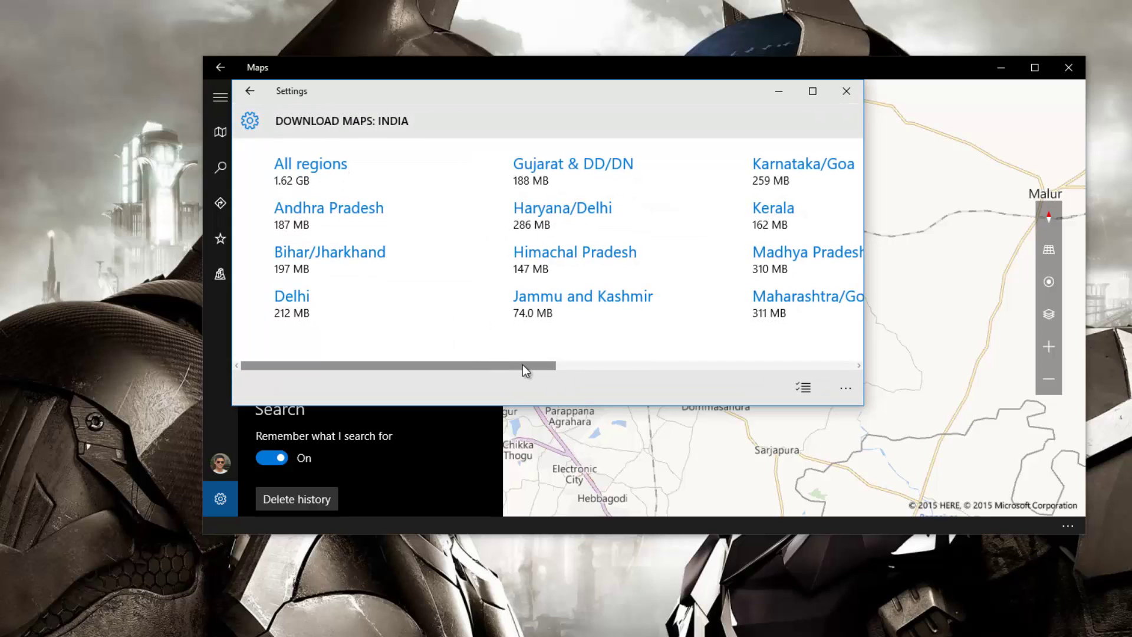
{"action": "left_click", "coordinate": [780, 165]}
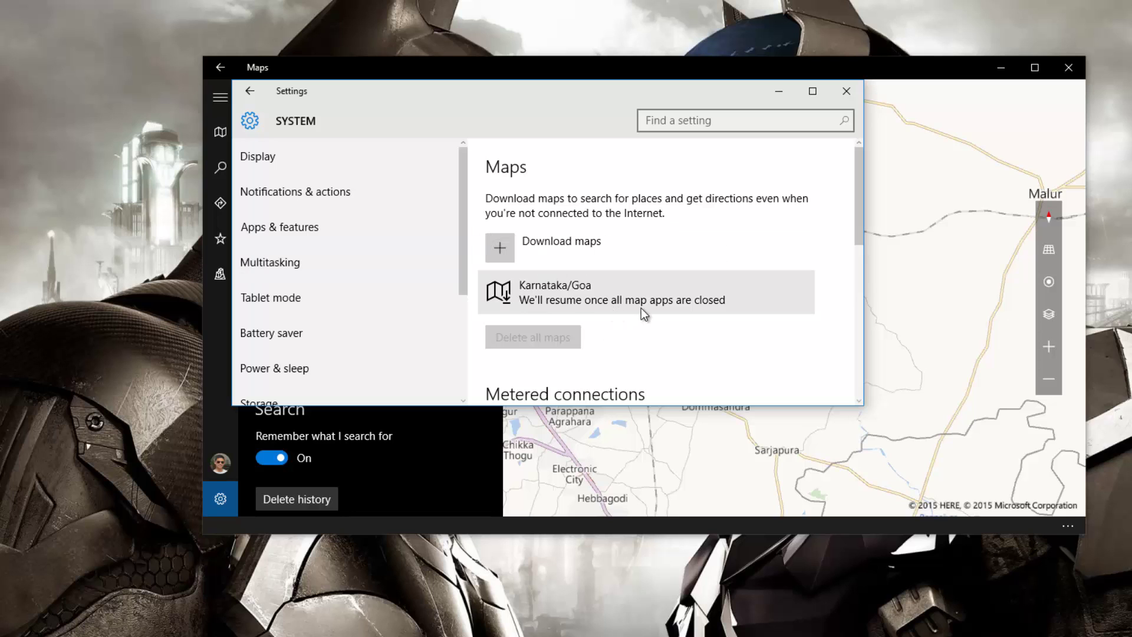
Close the Maps app and display the Karnataka/Goa download progress bar
{"action": "left_click", "coordinate": [1068, 69]}
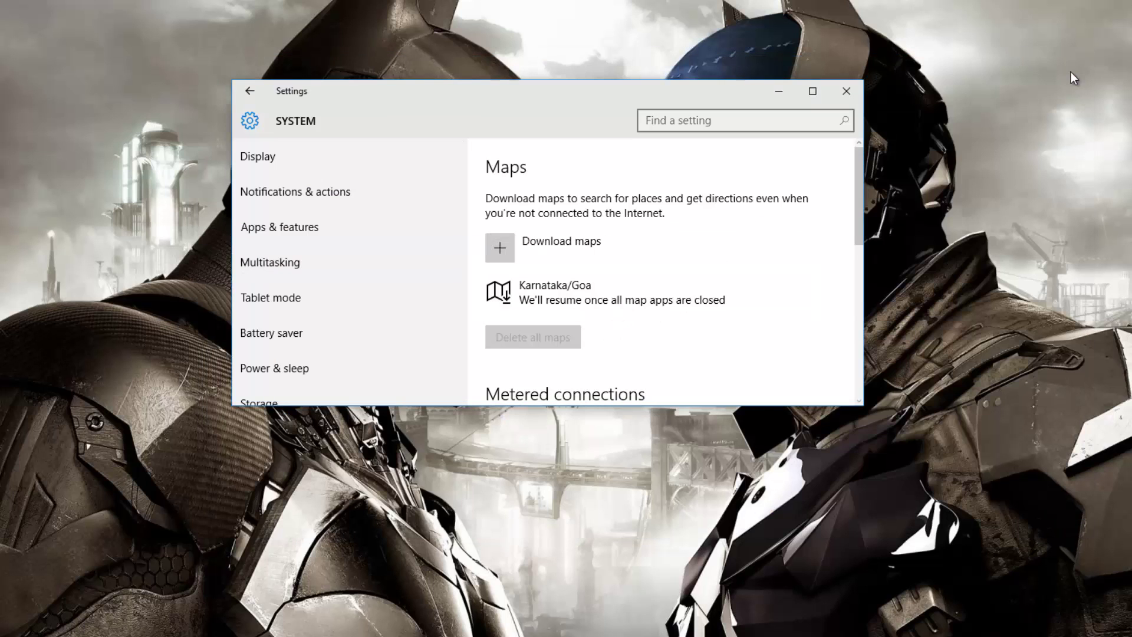
{"action": "scroll", "coordinate": [685, 276], "scroll_direction": "down", "scroll_amount": 1}
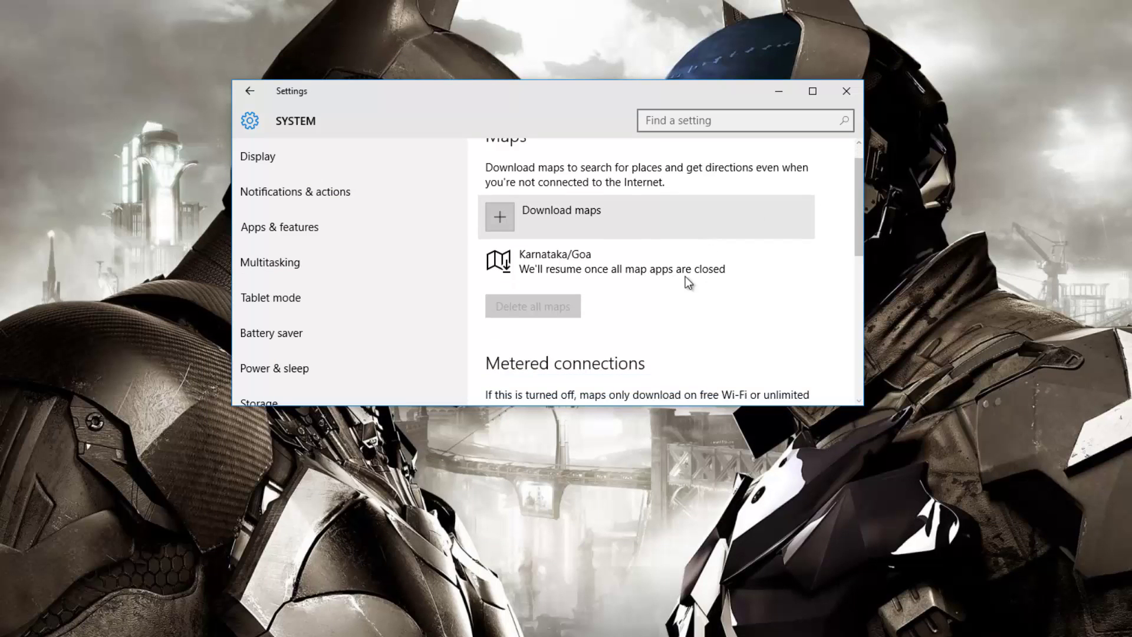
{"action": "left_click", "coordinate": [627, 260]}
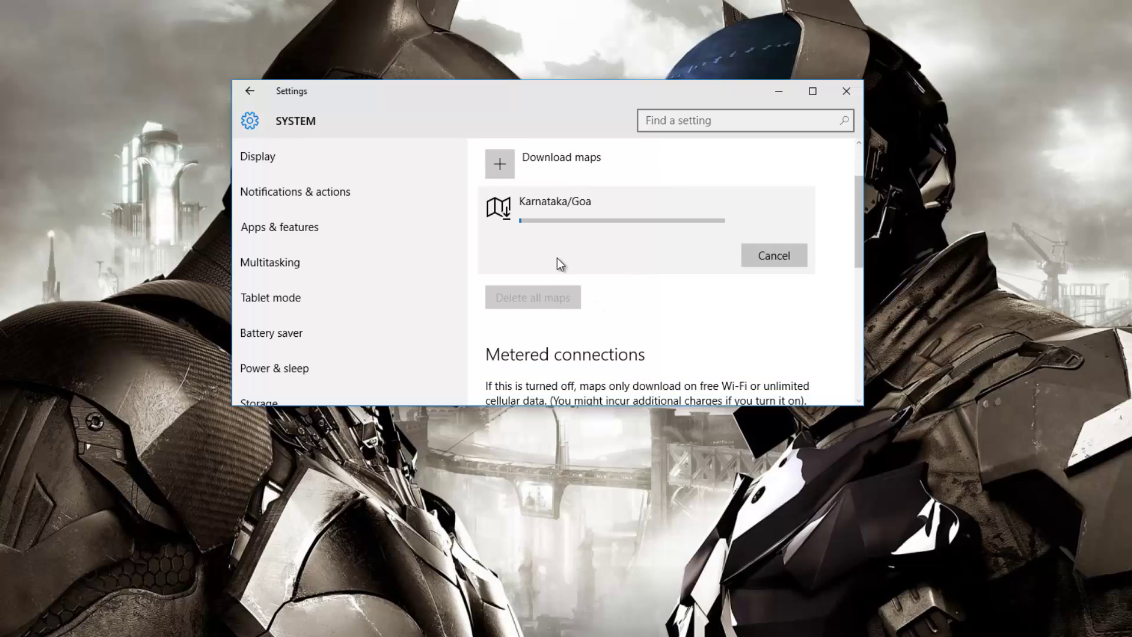
{"action": "scroll", "coordinate": [550, 254], "scroll_direction": "up", "scroll_amount": 1}
{"action": "scroll", "coordinate": [548, 247], "scroll_direction": "up", "scroll_amount": 1}
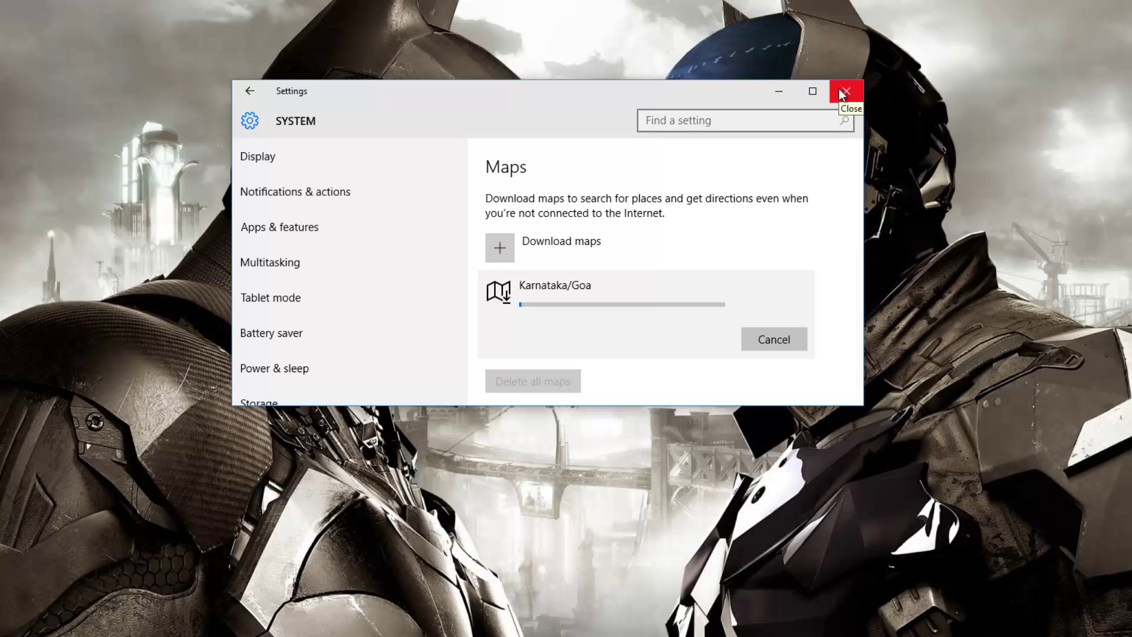
Add the Delhi map (Asia > India) to the offline download queue after Karnataka/Goa
{"action": "scroll", "coordinate": [601, 321], "scroll_direction": "down", "scroll_amount": 3}
{"action": "scroll", "coordinate": [542, 254], "scroll_direction": "up", "scroll_amount": 2}
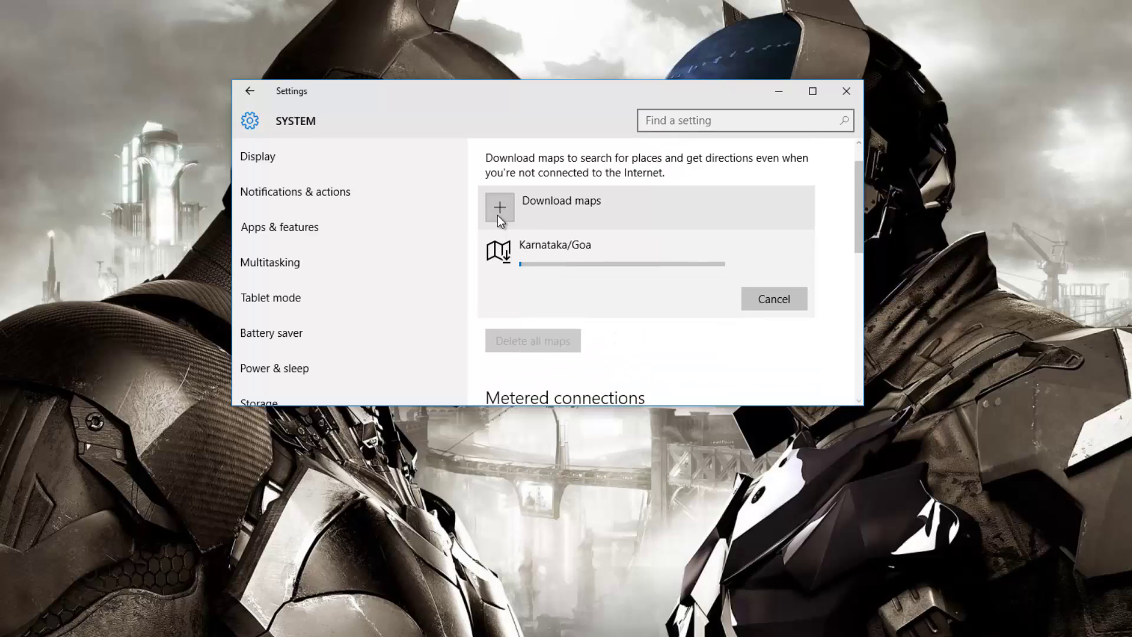
{"action": "left_click", "coordinate": [498, 211]}
{"action": "left_click", "coordinate": [335, 222]}
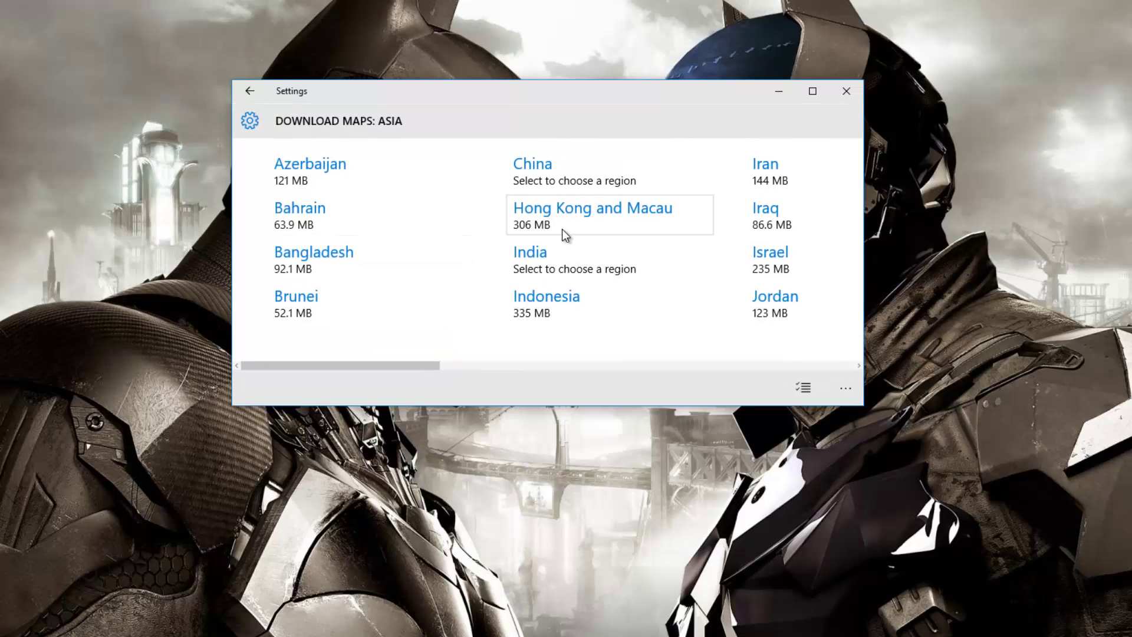
{"action": "left_click", "coordinate": [533, 275]}
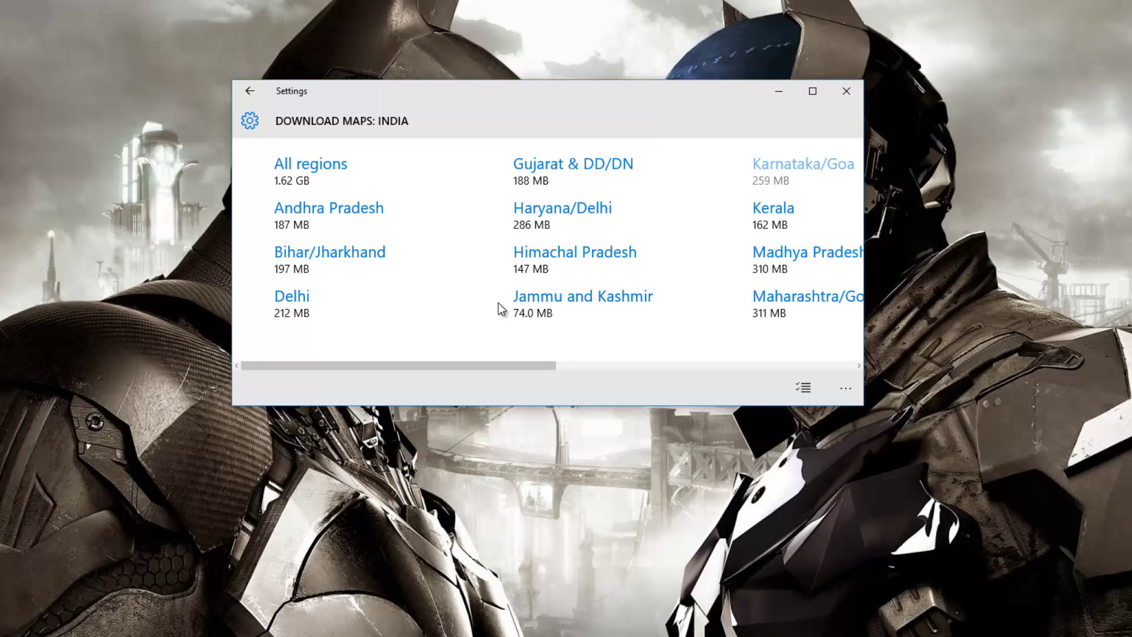
{"action": "left_click", "coordinate": [334, 311]}
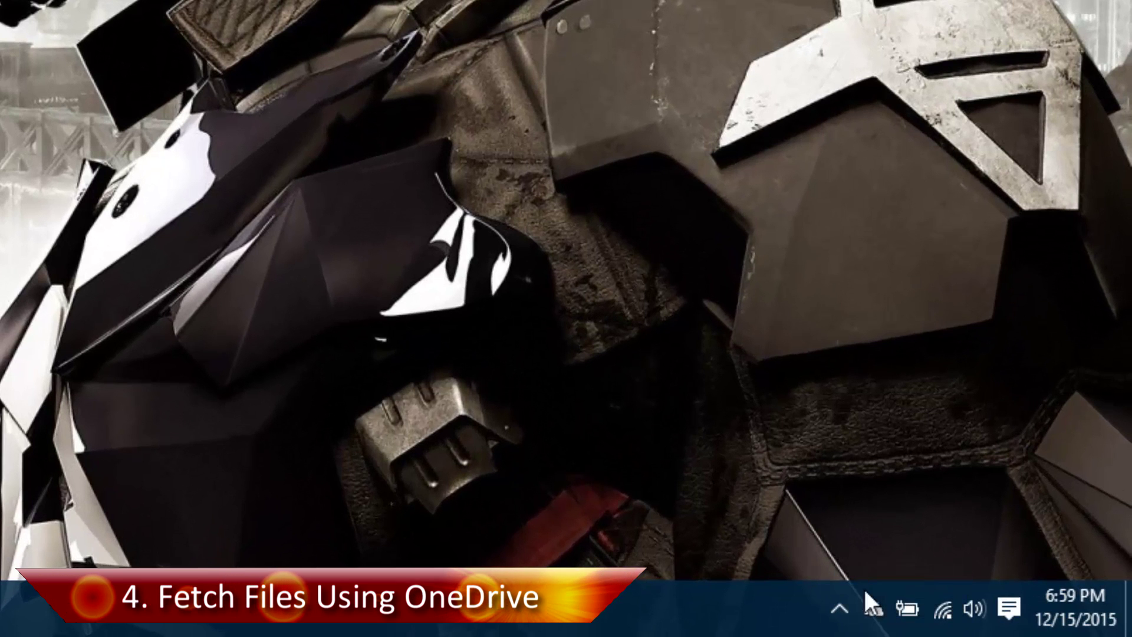
{"action": "right_click", "coordinate": [870, 613]}
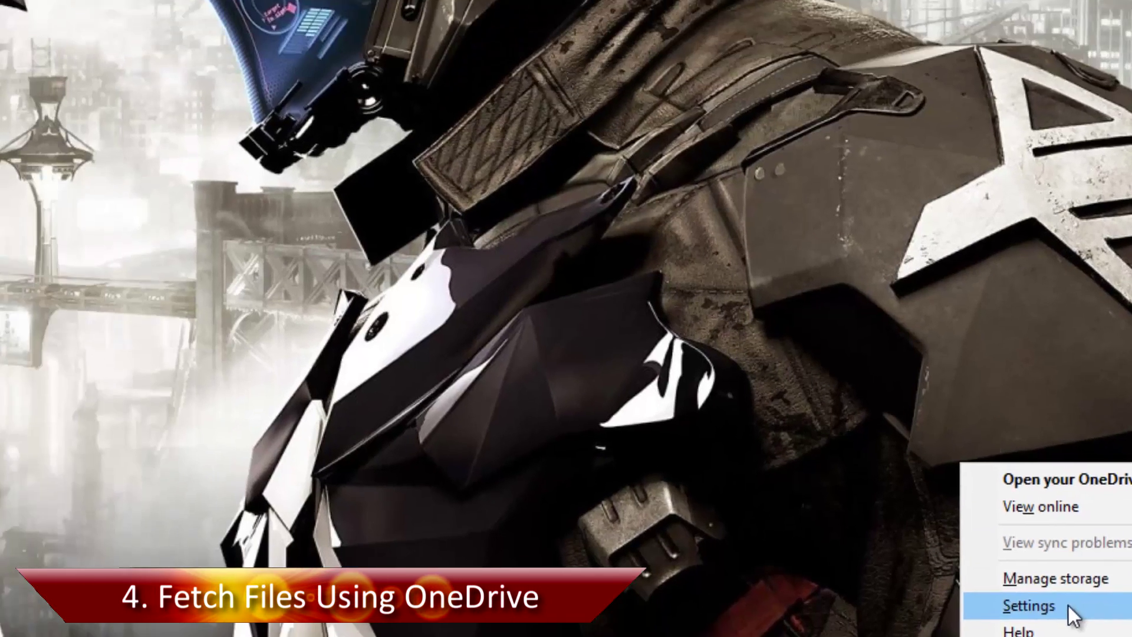
{"action": "left_click", "coordinate": [1068, 606]}
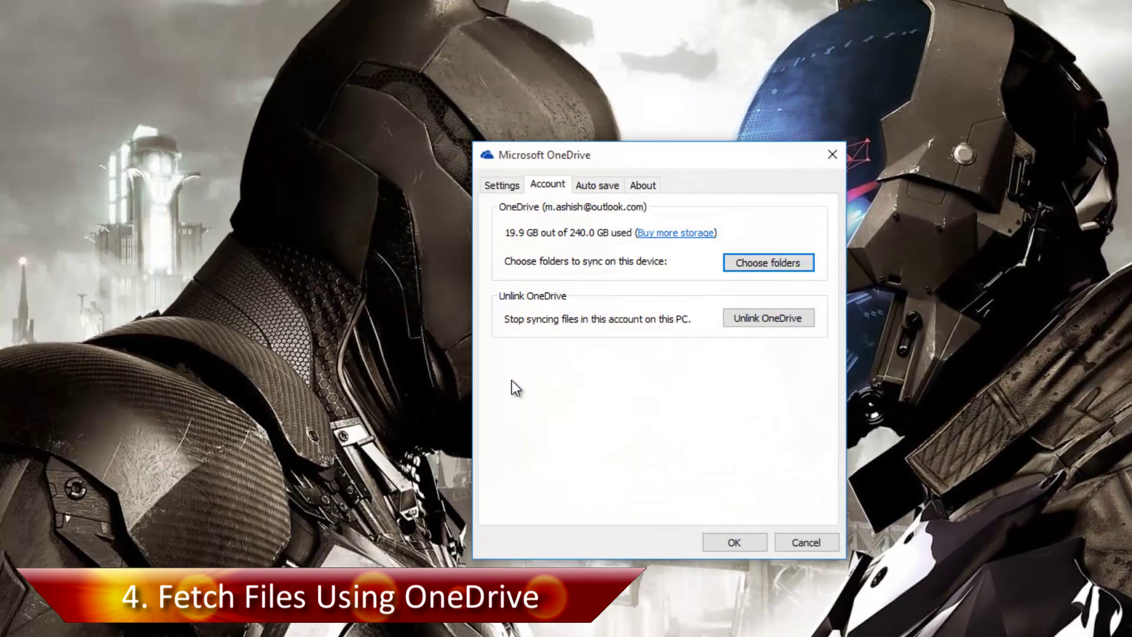
{"action": "left_click", "coordinate": [508, 185]}
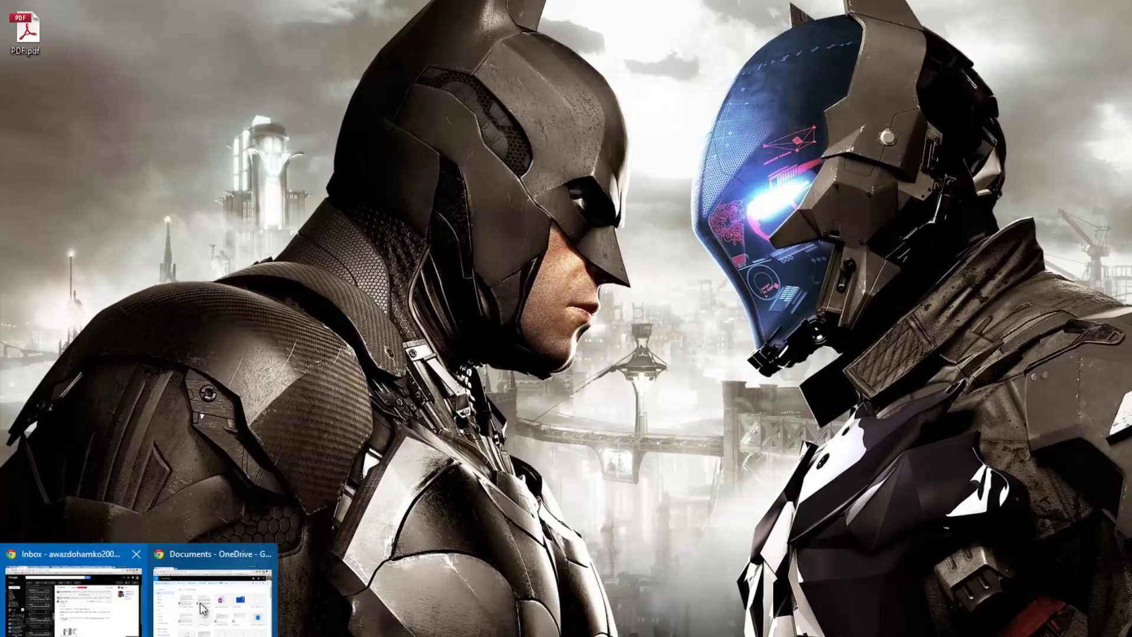
In the restored OneDrive Documents window, open the remote PC DESKTOP-N9A57A7 under PCs
{"action": "left_click", "coordinate": [248, 575]}
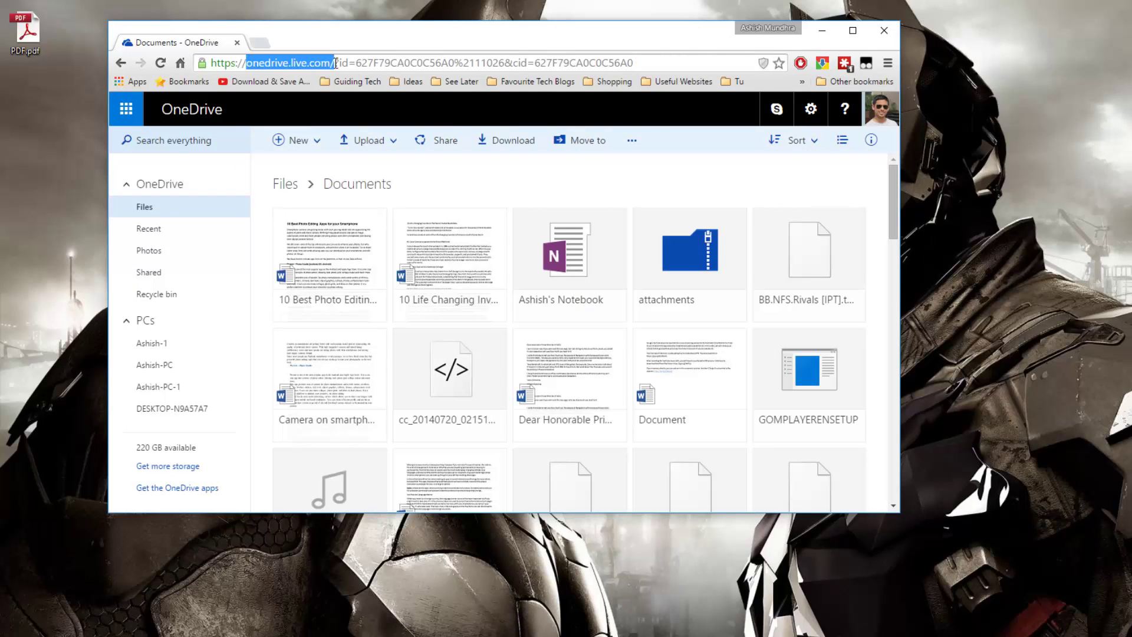
{"action": "scroll", "coordinate": [528, 219], "scroll_direction": "down", "scroll_amount": 1}
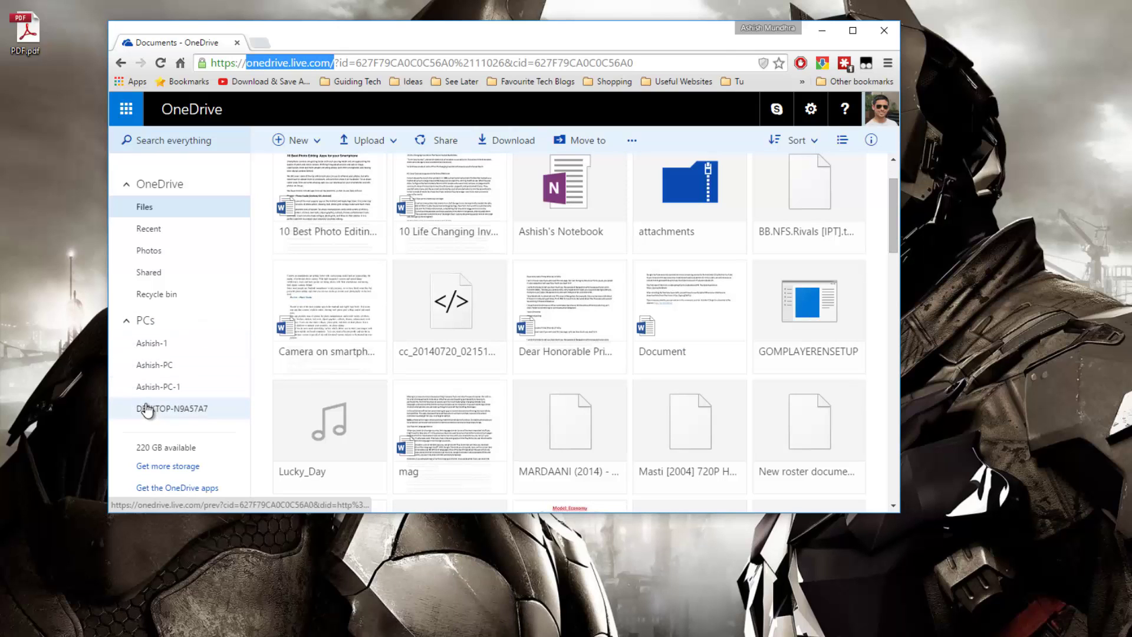
{"action": "left_click", "coordinate": [216, 410]}
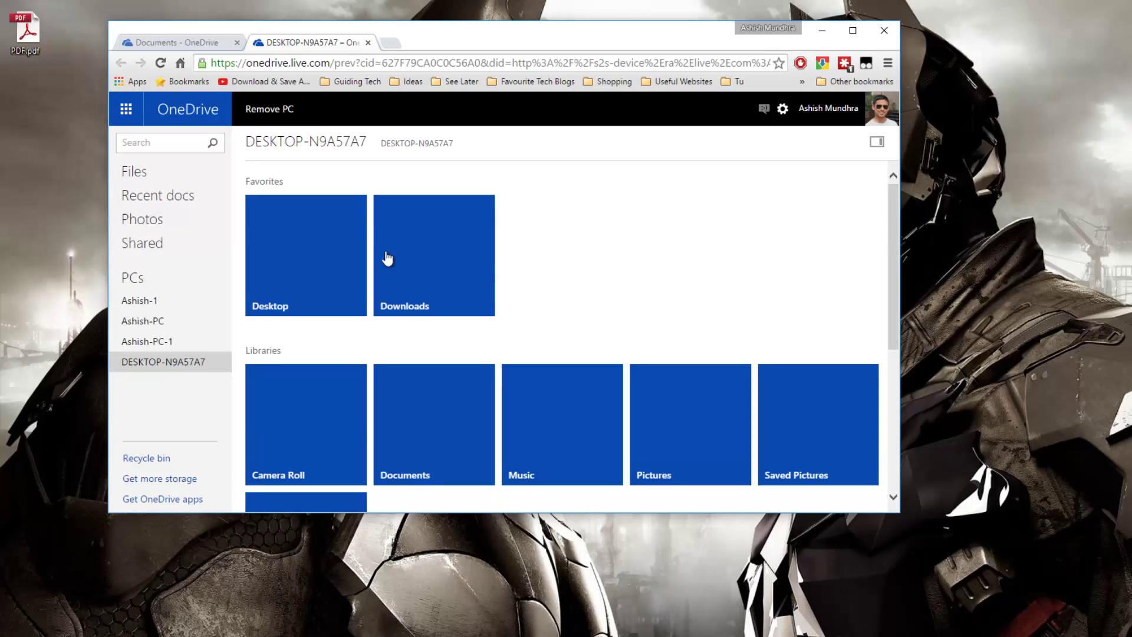
{"action": "scroll", "coordinate": [385, 257], "scroll_direction": "down", "scroll_amount": 2}
{"action": "scroll", "coordinate": [386, 256], "scroll_direction": "up", "scroll_amount": 2}
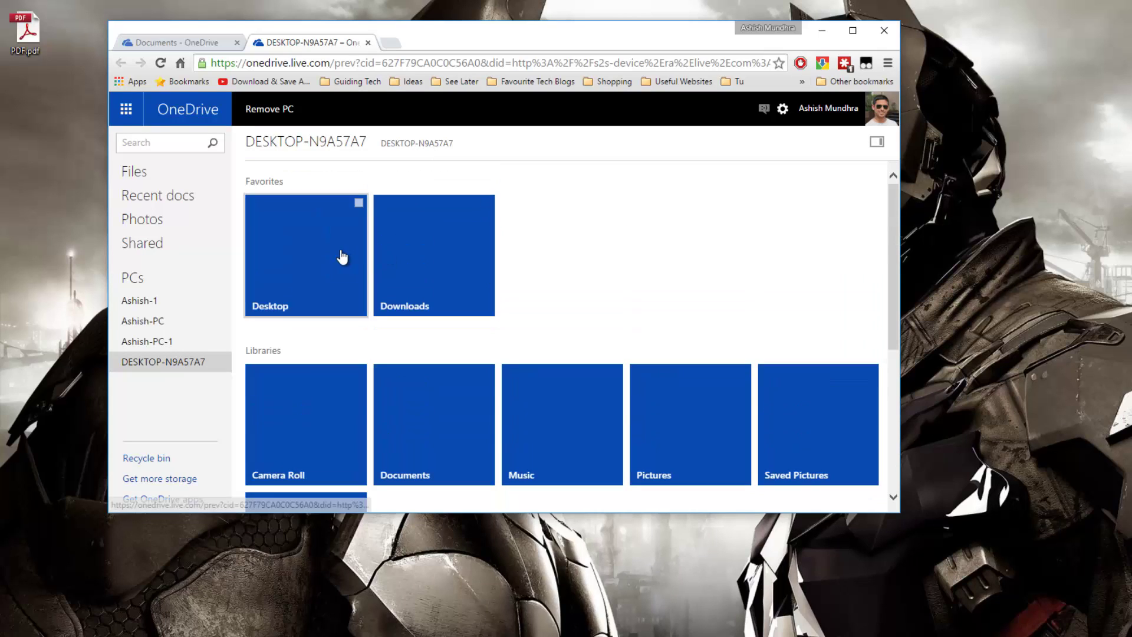
{"action": "scroll", "coordinate": [474, 269], "scroll_direction": "down", "scroll_amount": 5}
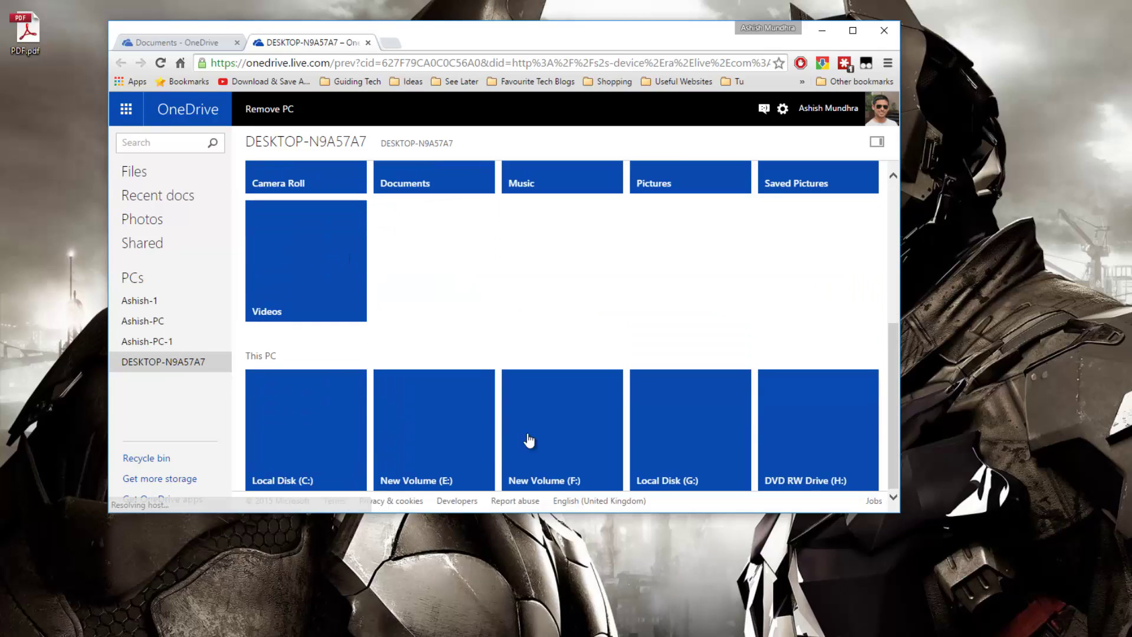
{"action": "left_click", "coordinate": [807, 454]}
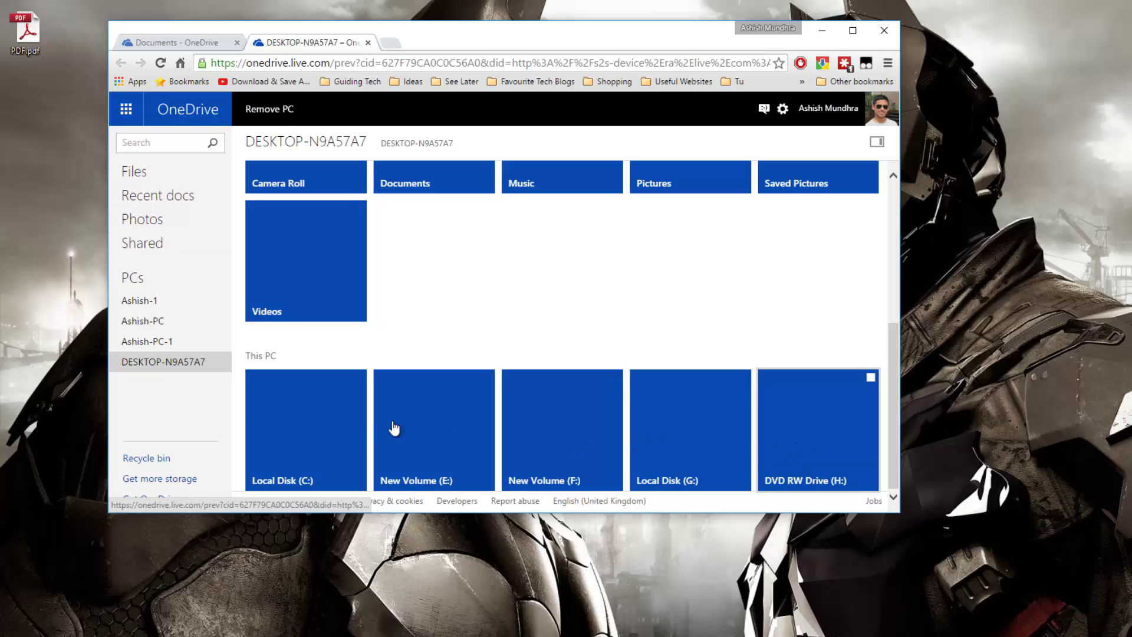
{"action": "left_click", "coordinate": [345, 423]}
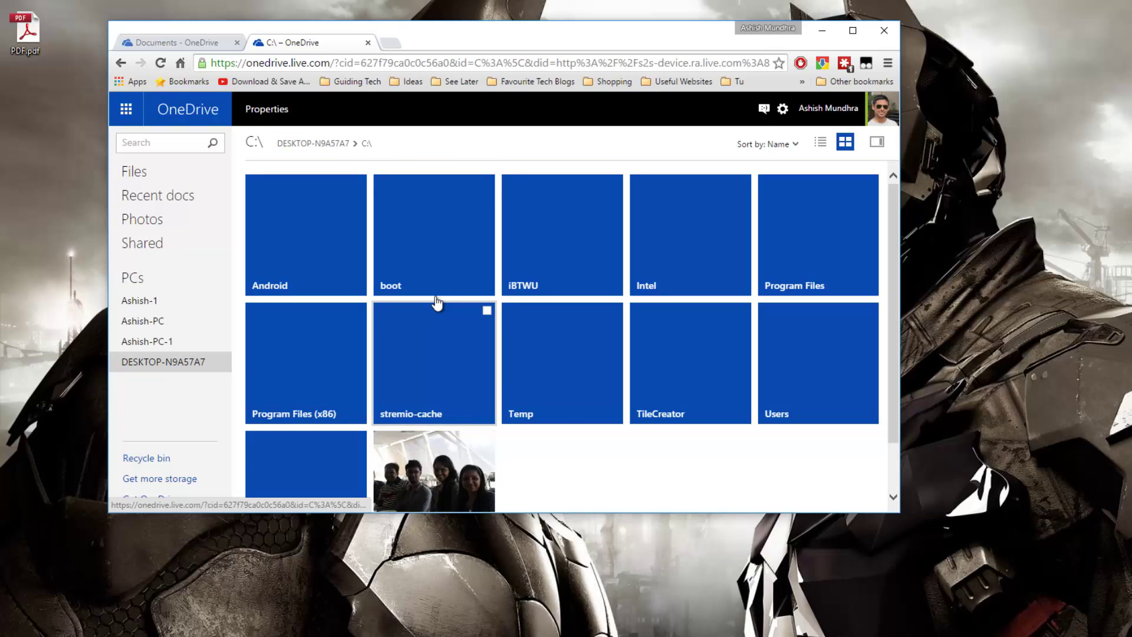
{"action": "left_click", "coordinate": [563, 270]}
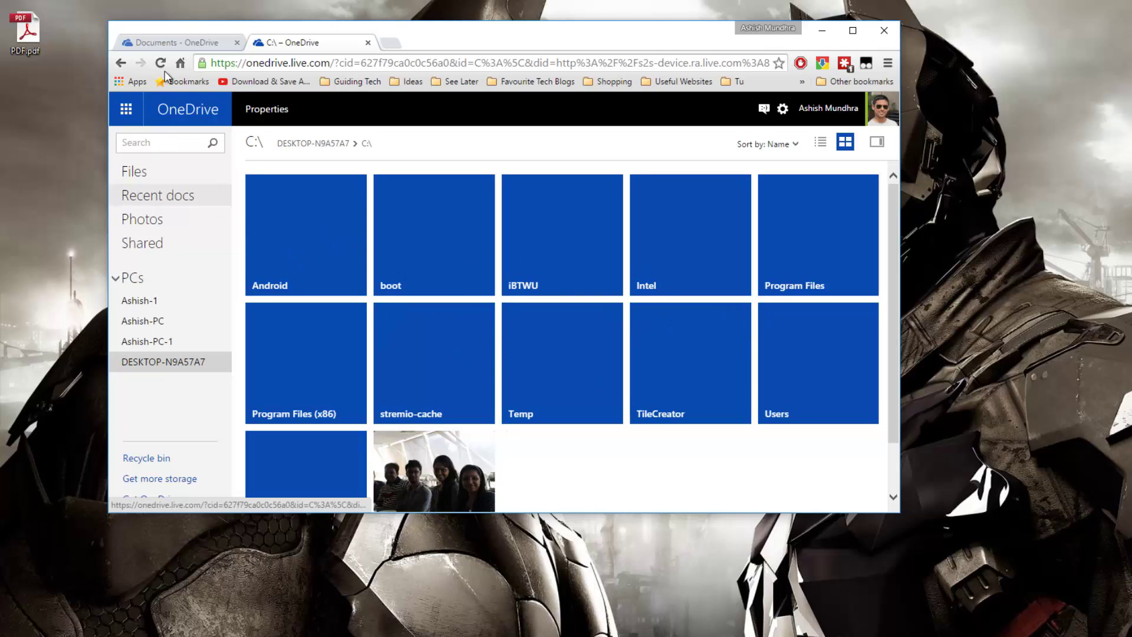
{"action": "left_click", "coordinate": [122, 63]}
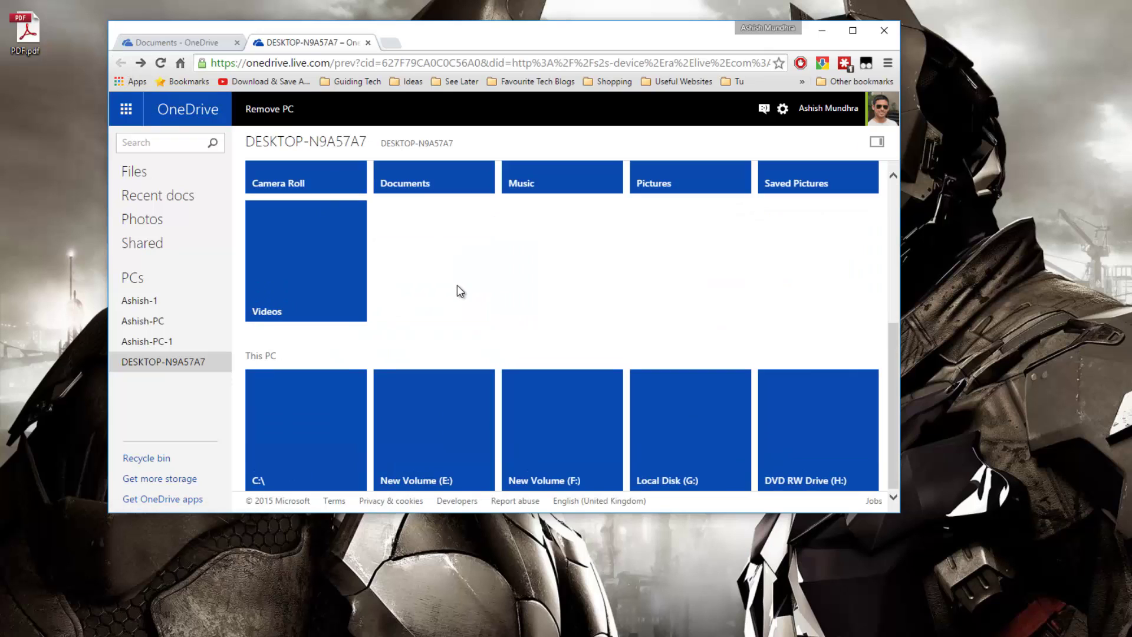
{"action": "left_click", "coordinate": [559, 211]}
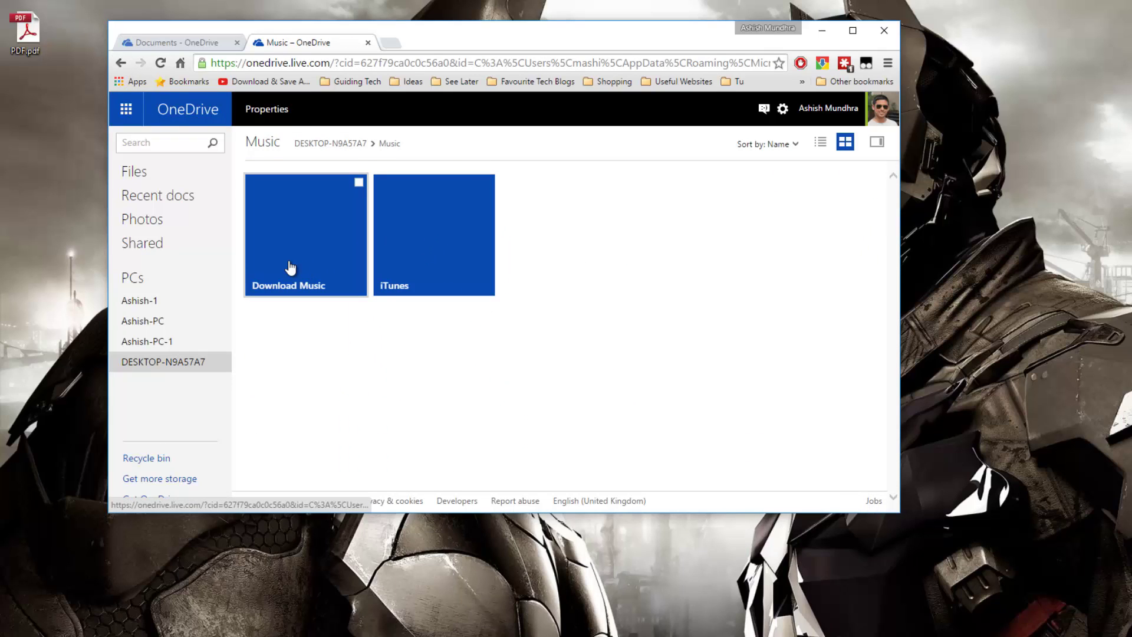
Open the remote PC's C:\ drive, select its photo and bring up its Download option
{"action": "left_click", "coordinate": [124, 65]}
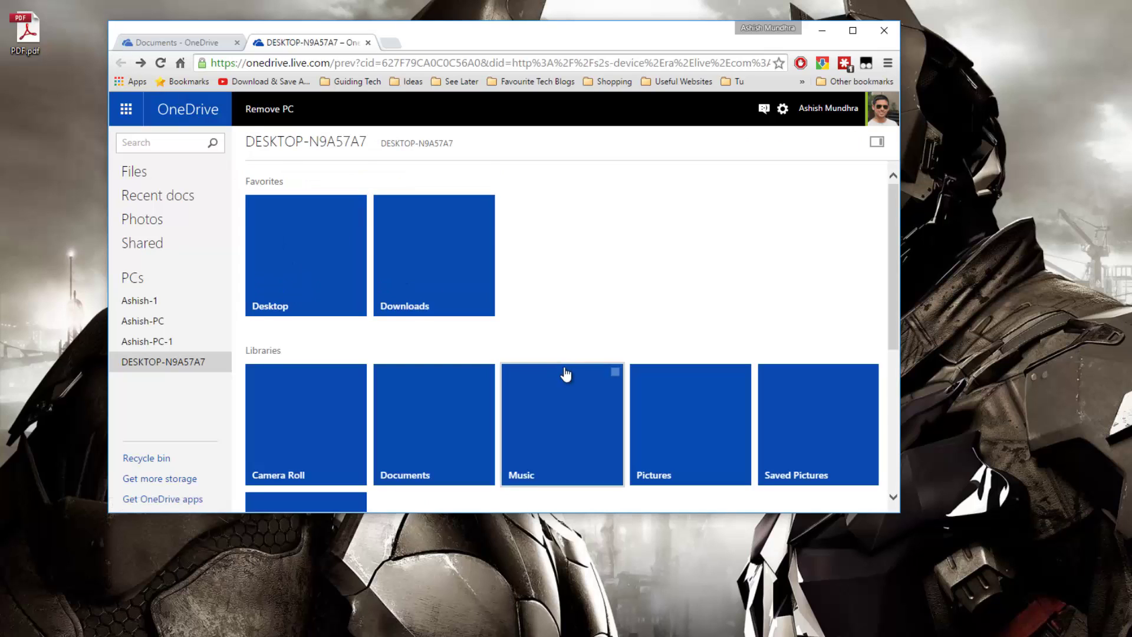
{"action": "scroll", "coordinate": [566, 374], "scroll_direction": "down", "scroll_amount": 5}
{"action": "left_click", "coordinate": [298, 419]}
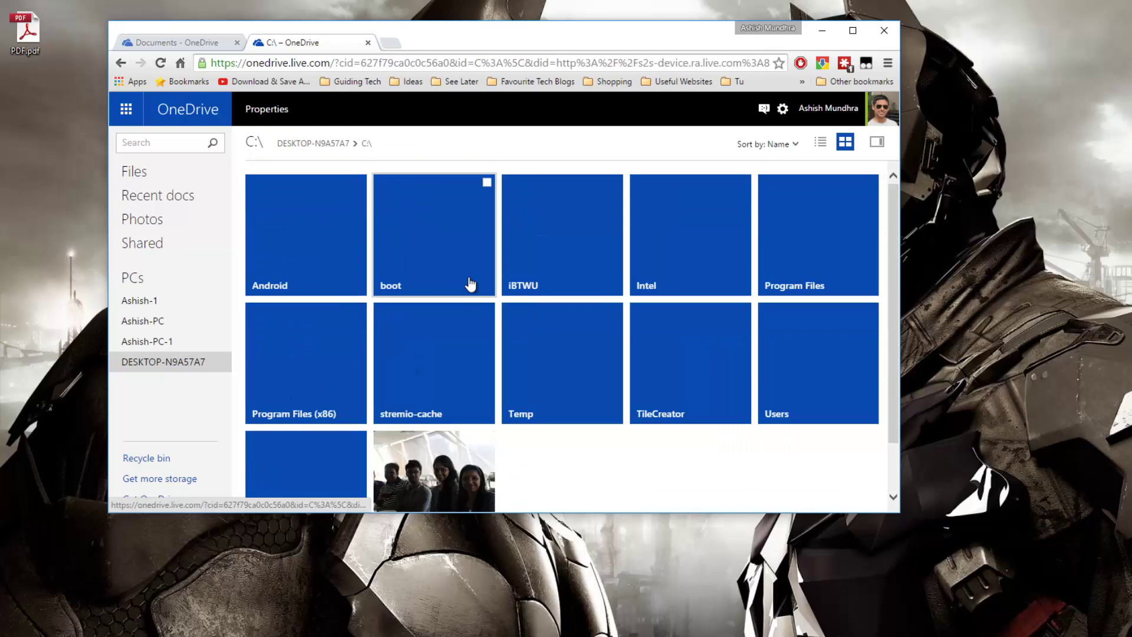
{"action": "scroll", "coordinate": [468, 292], "scroll_direction": "down", "scroll_amount": 2}
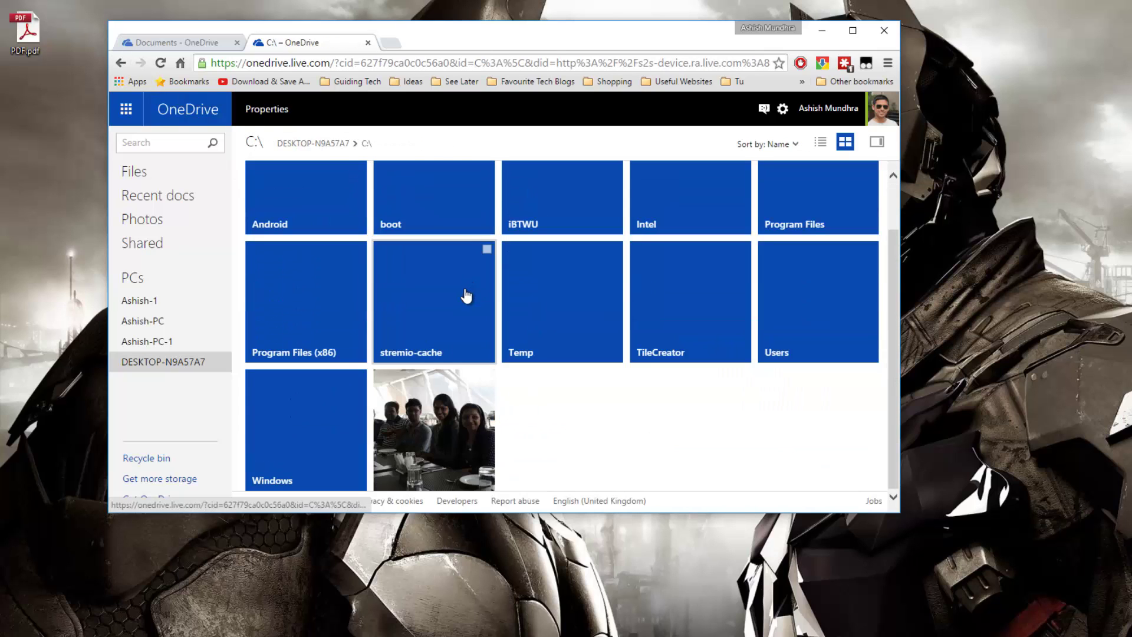
{"action": "left_click", "coordinate": [486, 378]}
{"action": "right_click", "coordinate": [486, 383]}
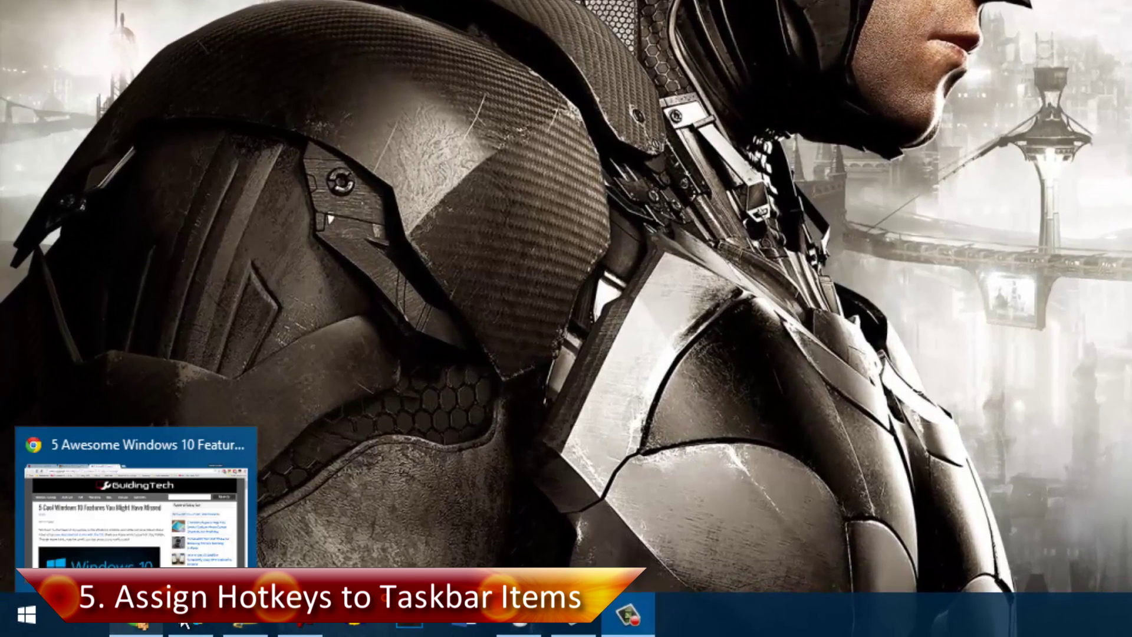
Launch the On-Screen Keyboard with Win+8 and move it further left
{"action": "mouse_move", "coordinate": [239, 623]}
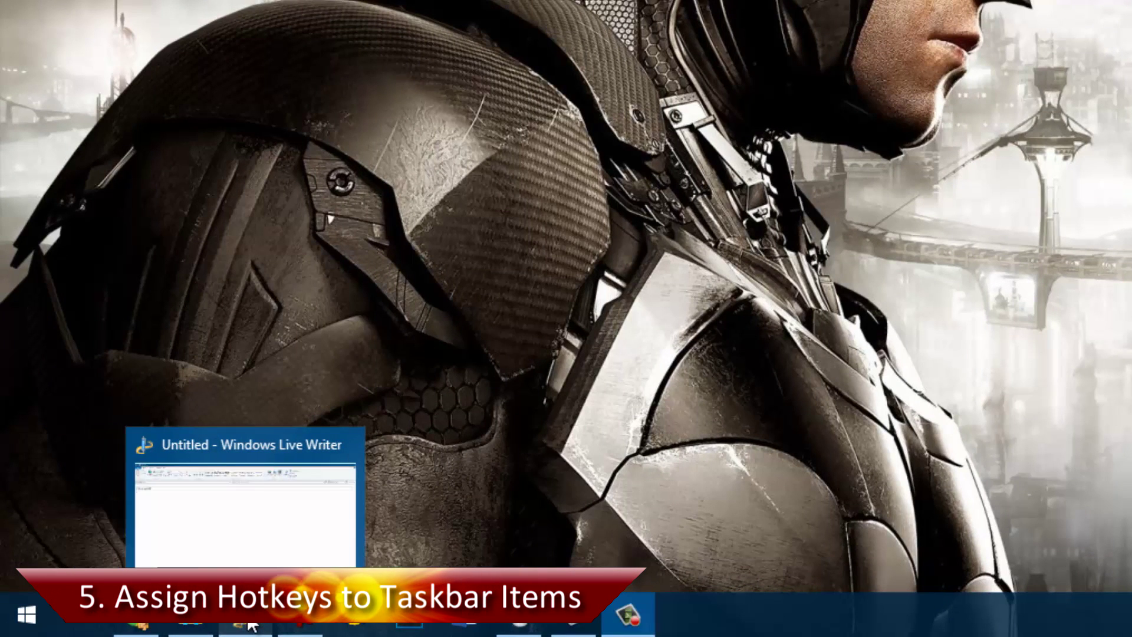
{"action": "mouse_move", "coordinate": [280, 625]}
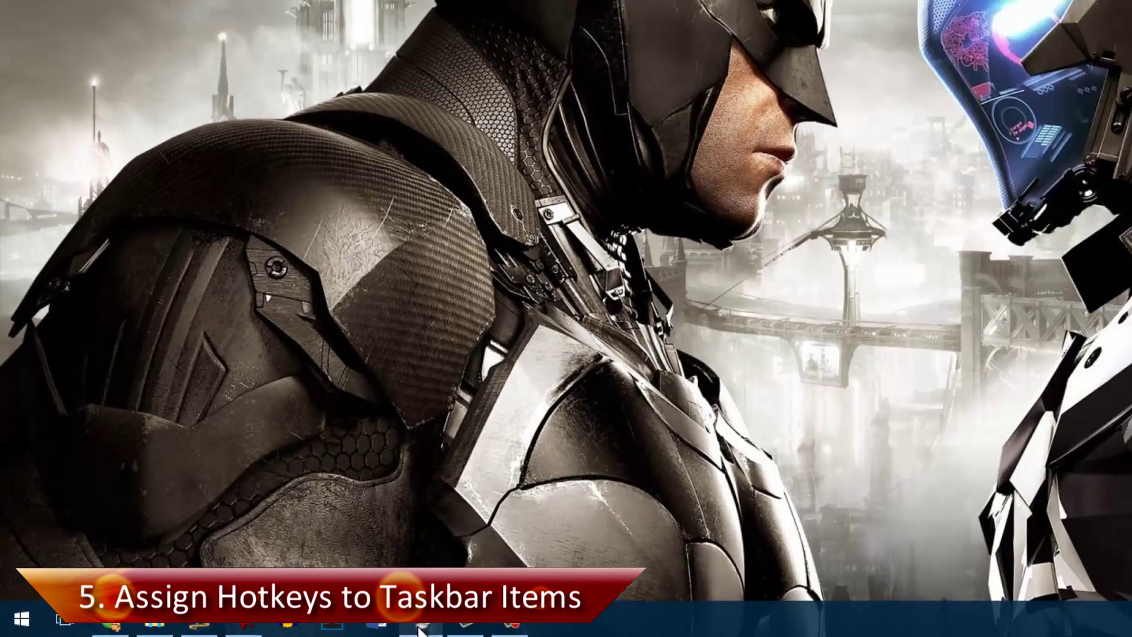
{"action": "key", "text": "super+8"}
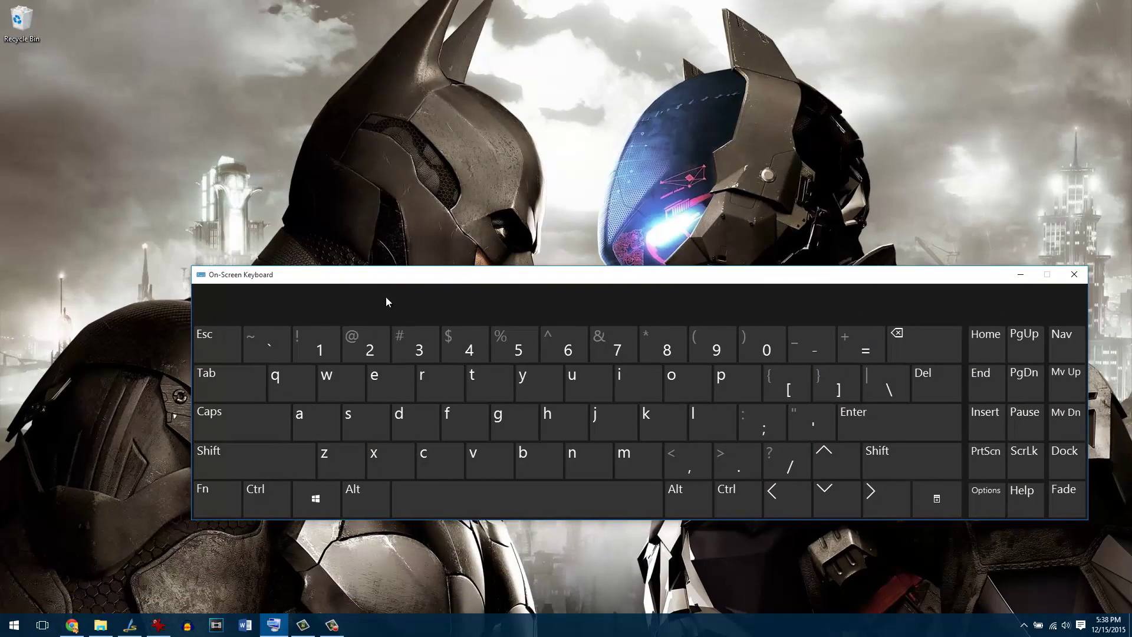
{"action": "left_click_drag", "start_coordinate": [385, 296], "coordinate": [267, 321]}
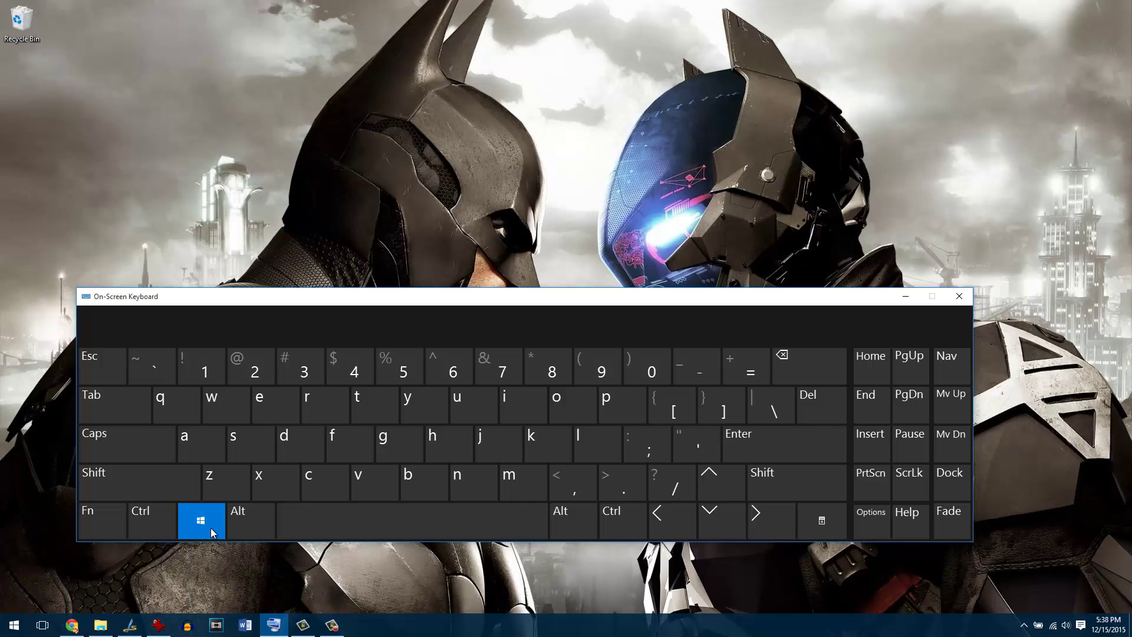
Open and minimize File Explorer with Win+2, then bring up Windows Live Writer with Win+3
{"action": "left_click", "coordinate": [252, 370]}
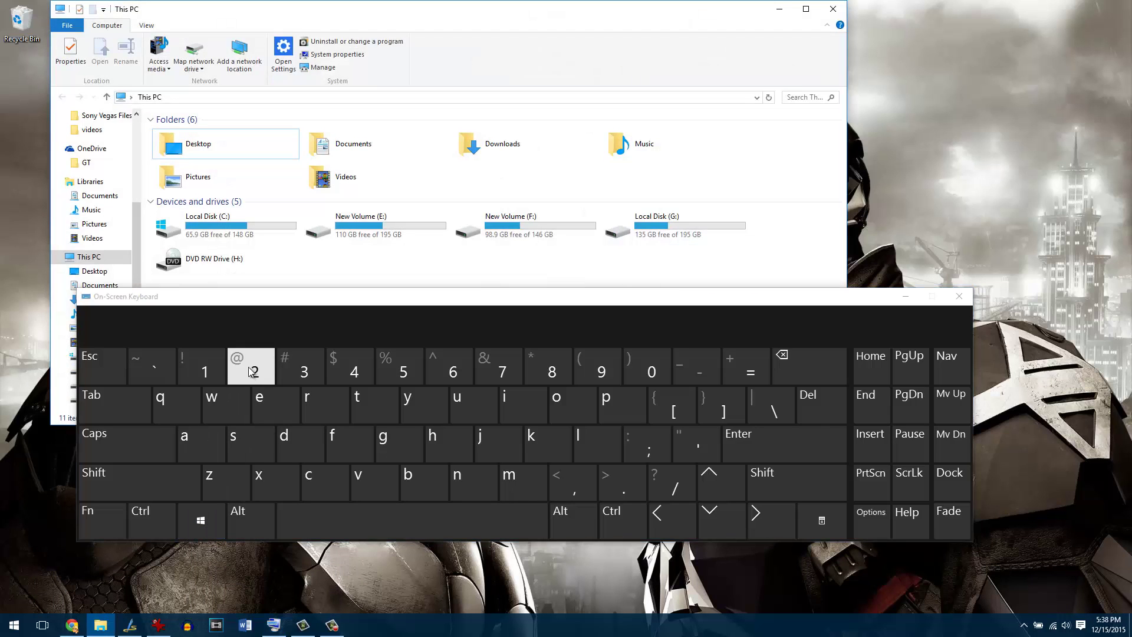
{"action": "left_click", "coordinate": [210, 505]}
{"action": "left_click", "coordinate": [253, 370]}
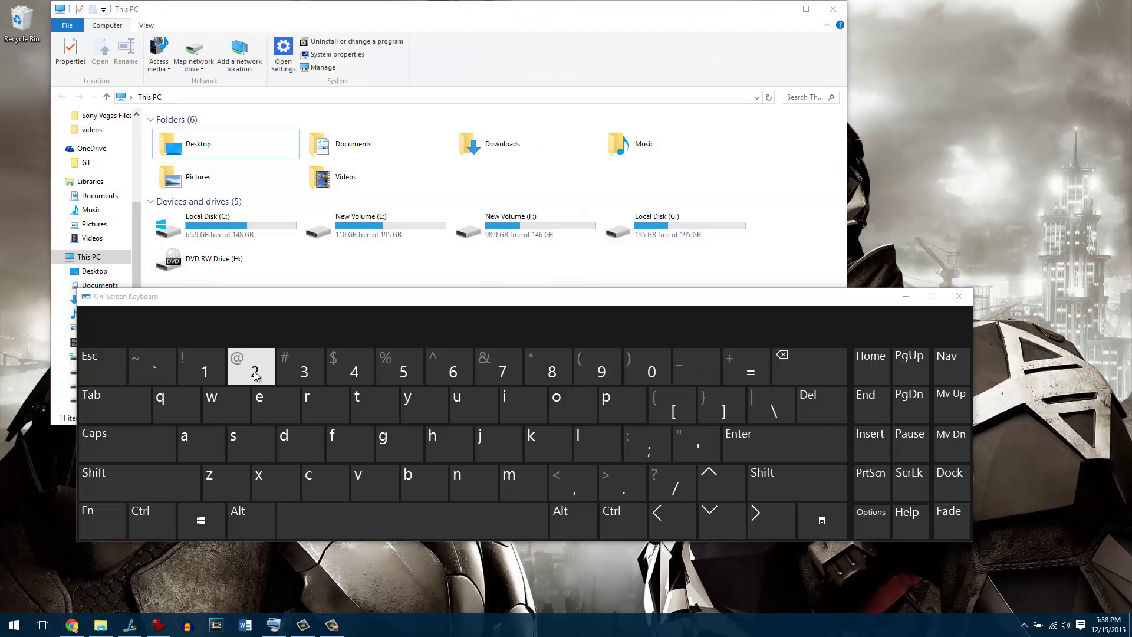
{"action": "left_click", "coordinate": [206, 523]}
{"action": "left_click", "coordinate": [300, 370]}
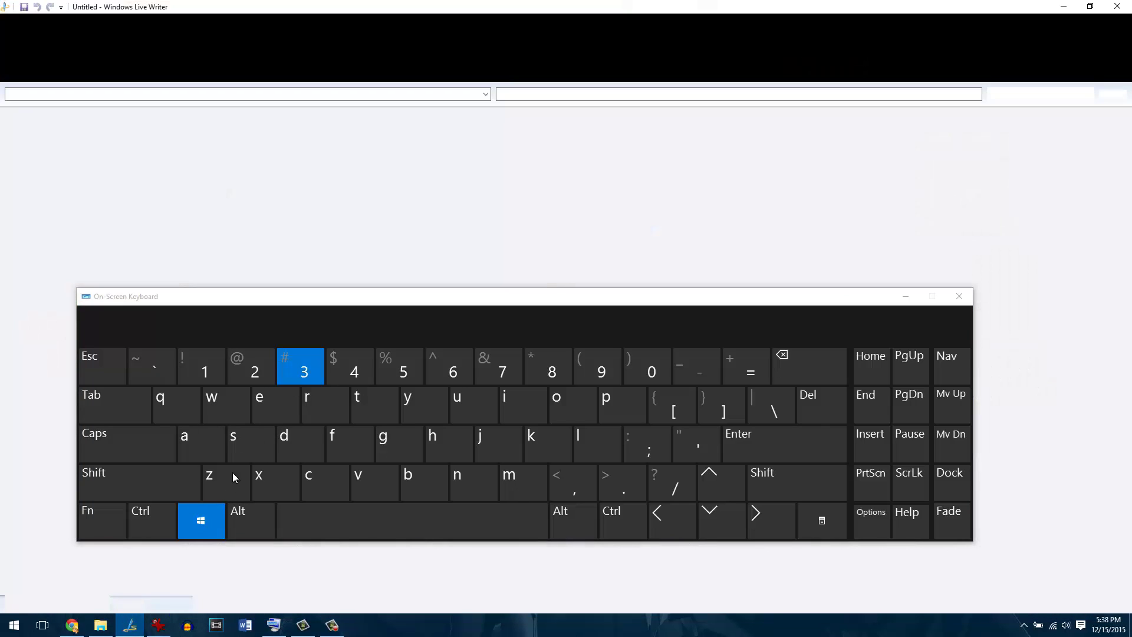
Switch to IrfanView, File Explorer and Windows Live Writer using Win+4, Win+2 and Win+3
{"action": "left_click", "coordinate": [200, 518]}
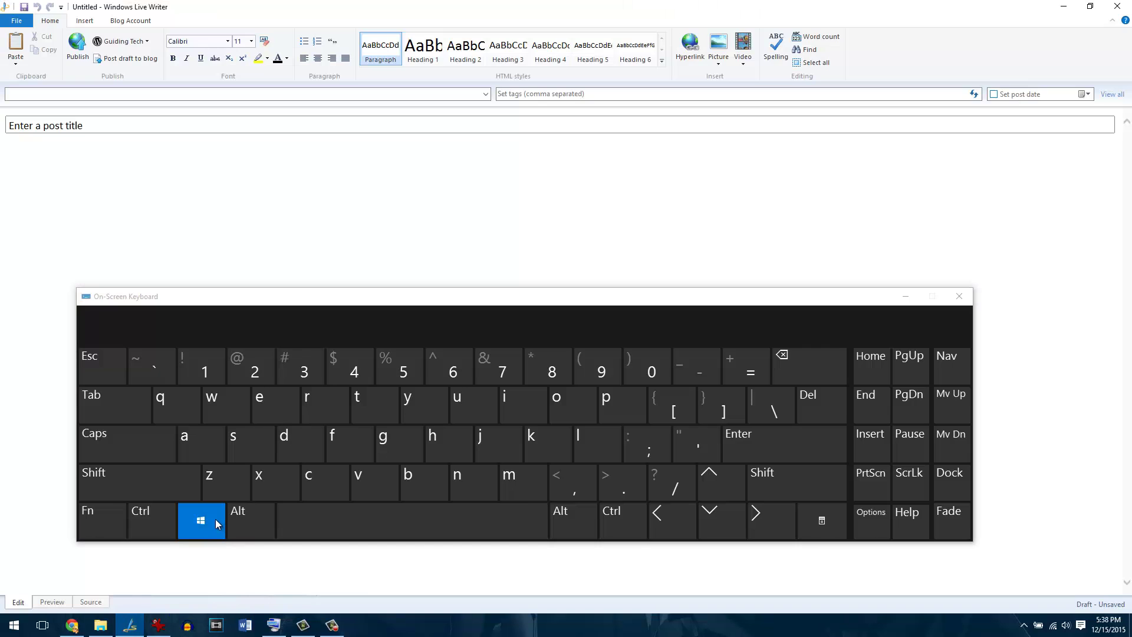
{"action": "left_click", "coordinate": [330, 377]}
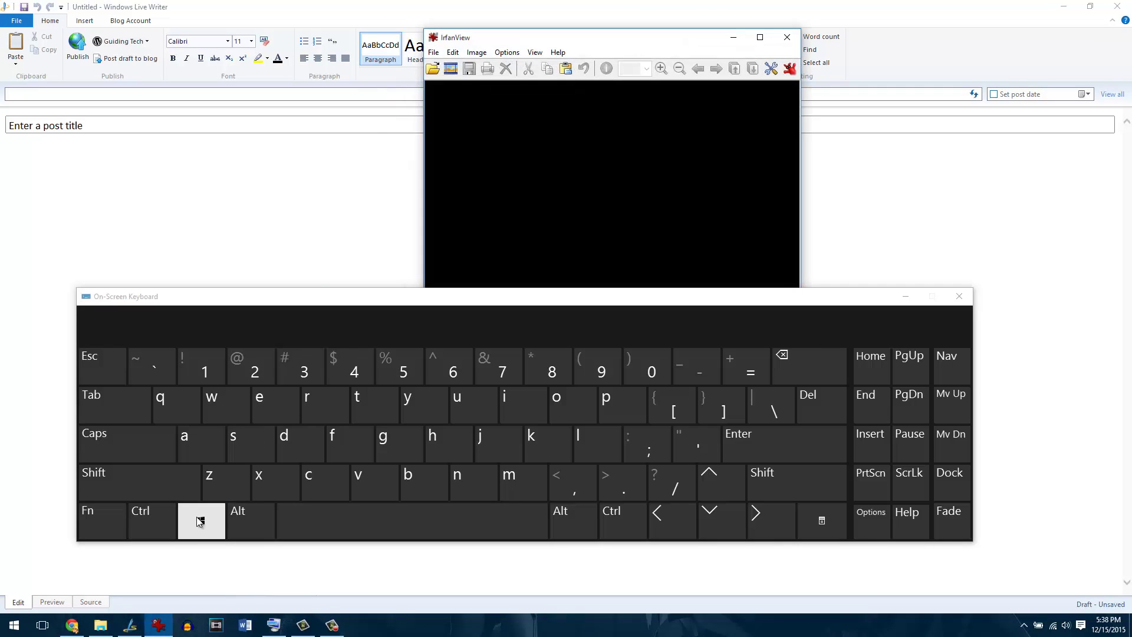
{"action": "left_click", "coordinate": [200, 521]}
{"action": "left_click", "coordinate": [254, 367]}
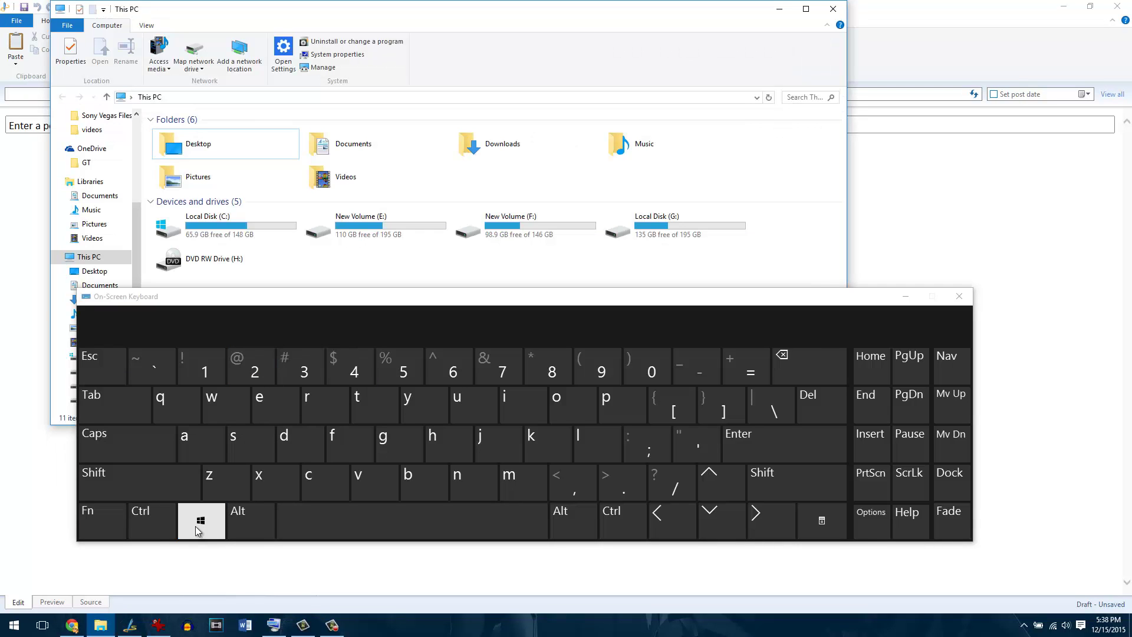
{"action": "left_click", "coordinate": [288, 374]}
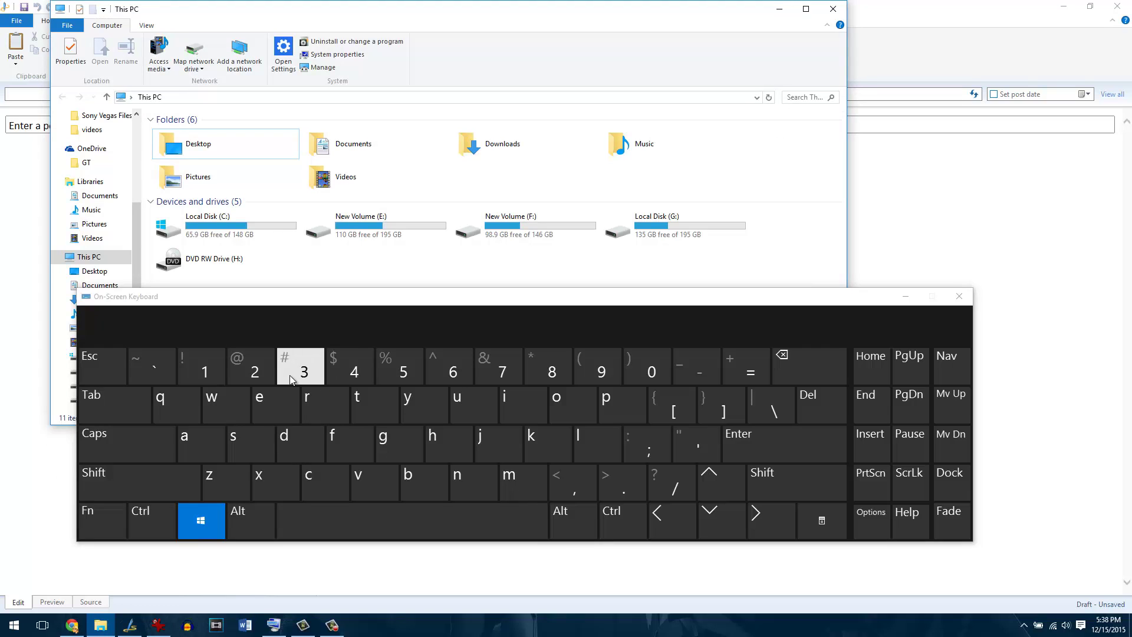
Minimize Windows Live Writer with Win+3 and show the desktop with Win+D
{"action": "left_click", "coordinate": [200, 521]}
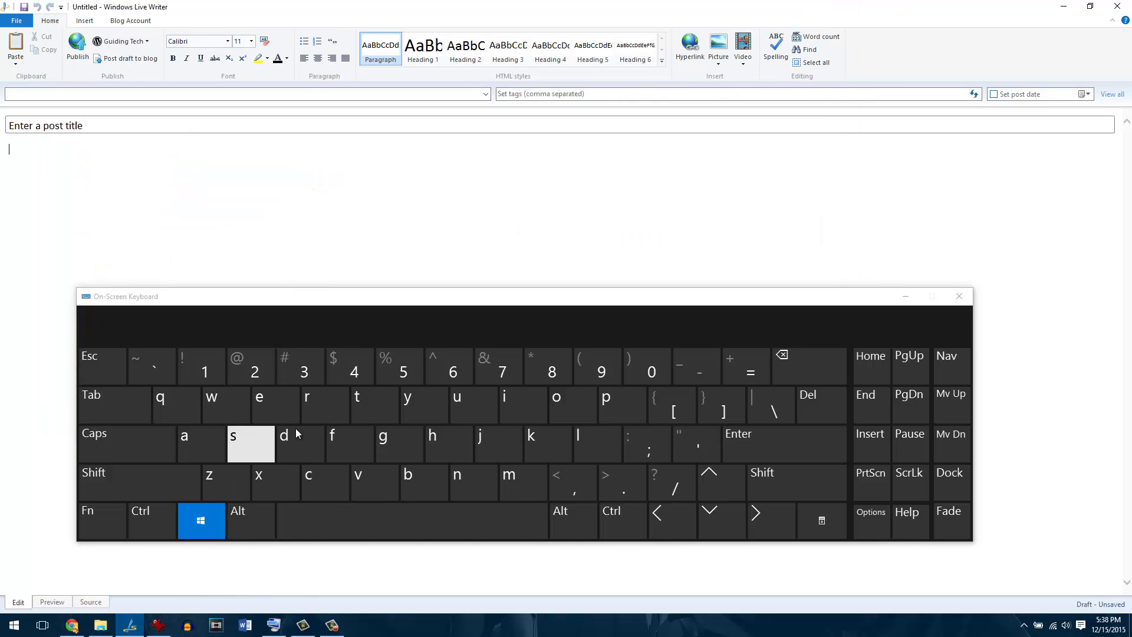
{"action": "left_click", "coordinate": [285, 370]}
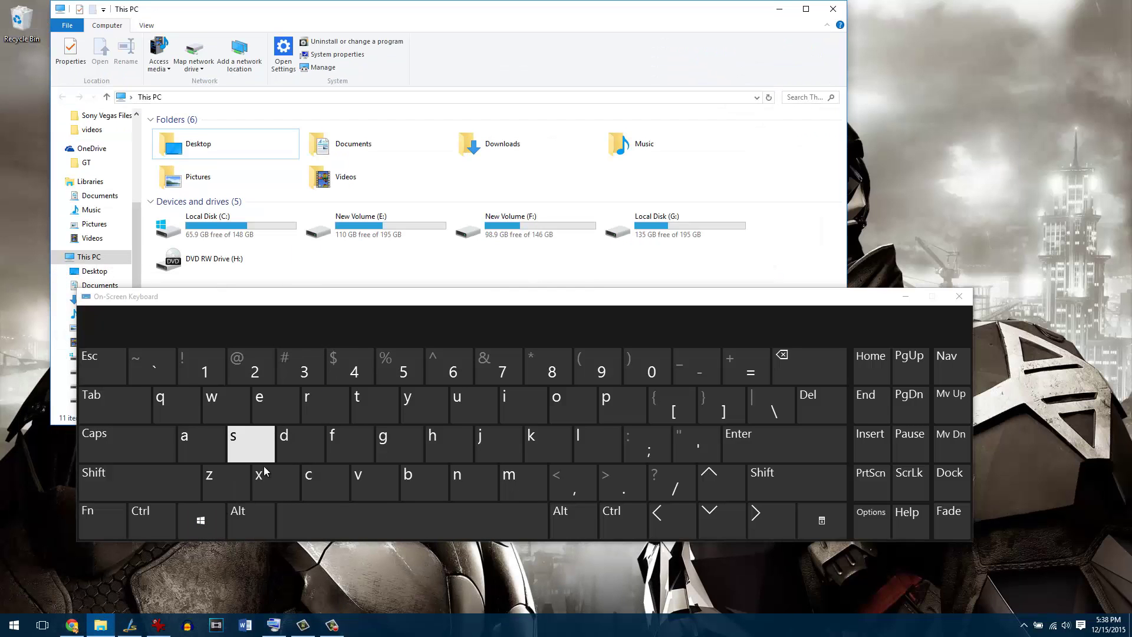
{"action": "left_click", "coordinate": [201, 520]}
{"action": "left_click", "coordinate": [291, 451]}
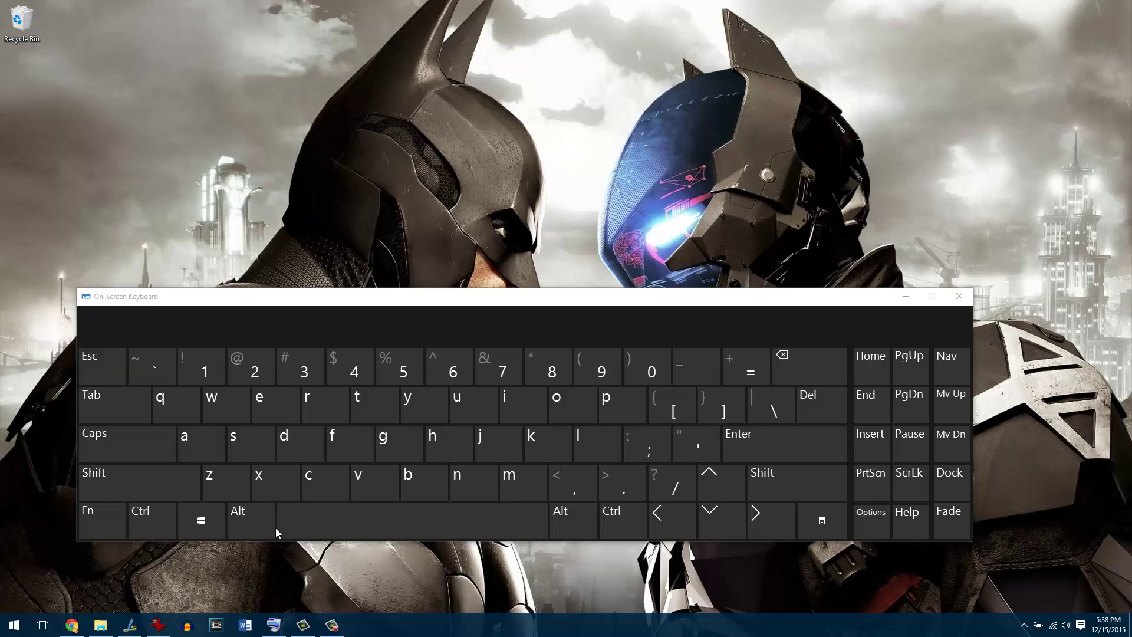
{"action": "left_click", "coordinate": [260, 528]}
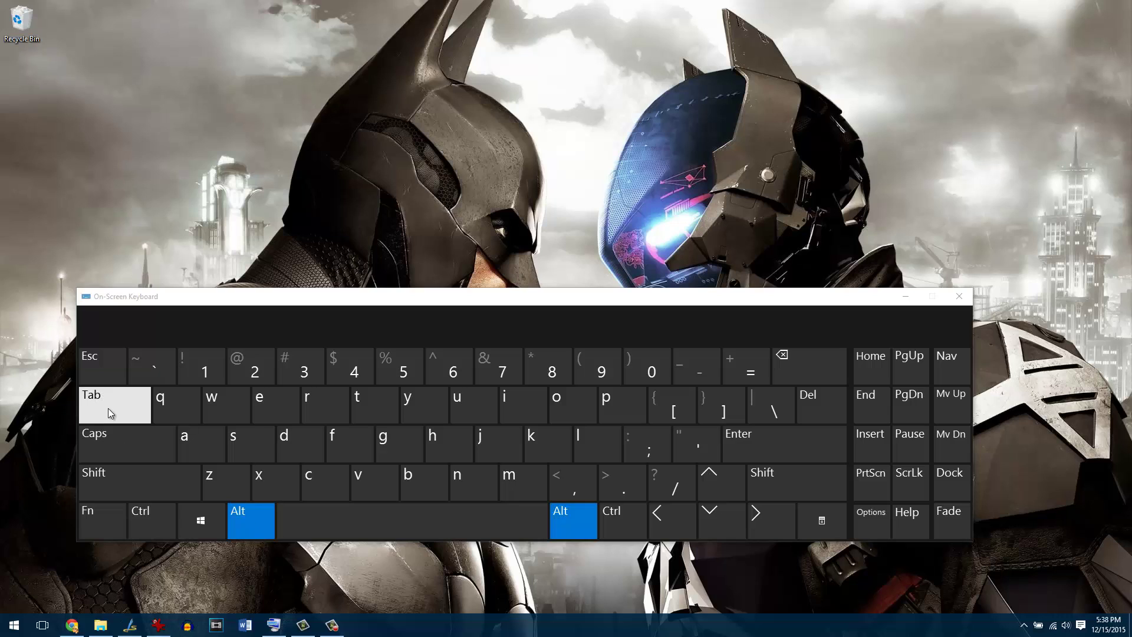
{"action": "left_click", "coordinate": [247, 522]}
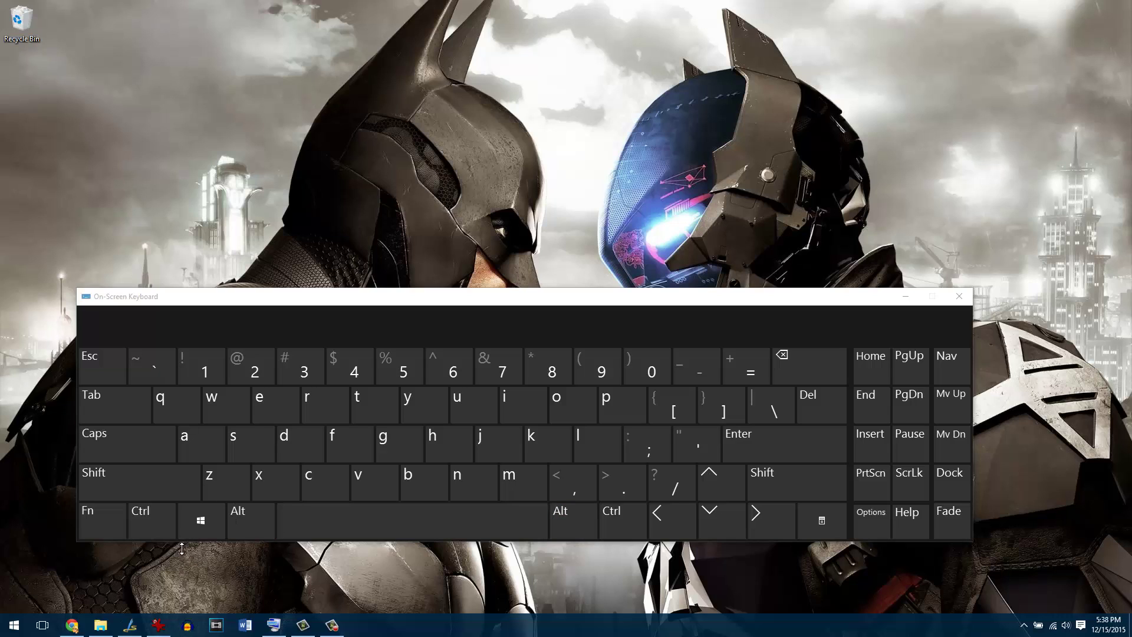
{"action": "left_click", "coordinate": [253, 366]}
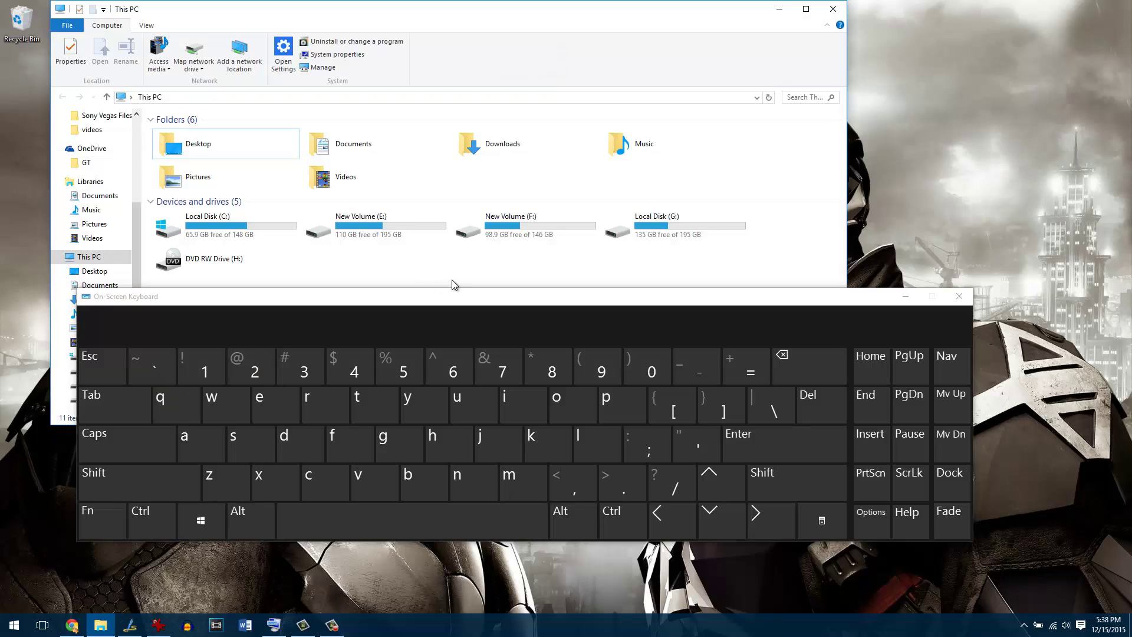
{"action": "left_click", "coordinate": [216, 517]}
{"action": "left_click", "coordinate": [298, 434]}
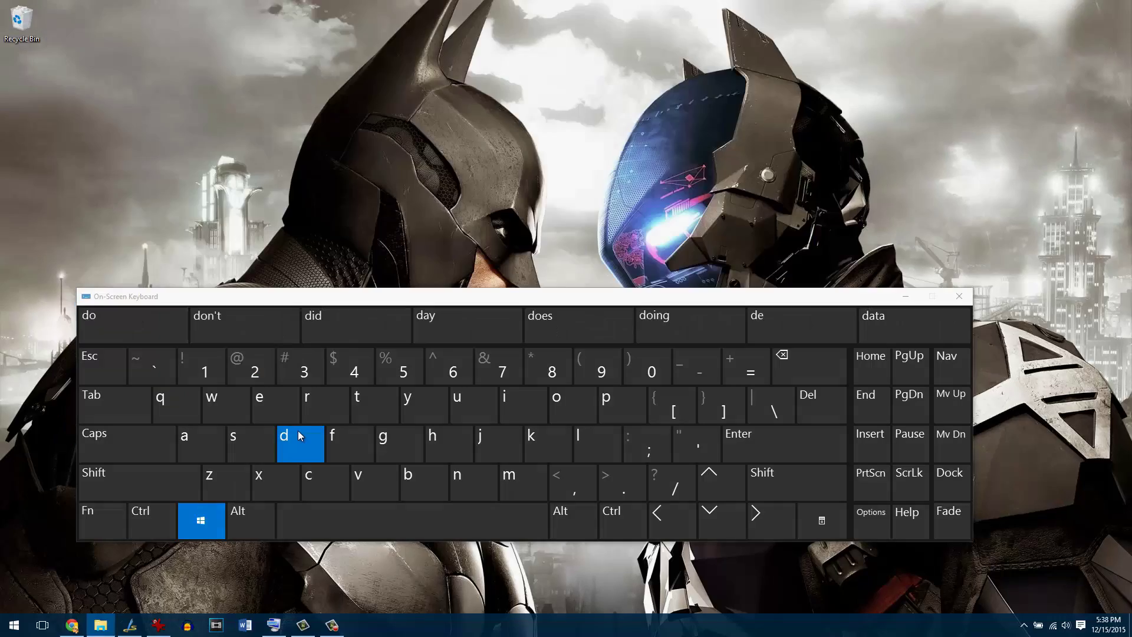